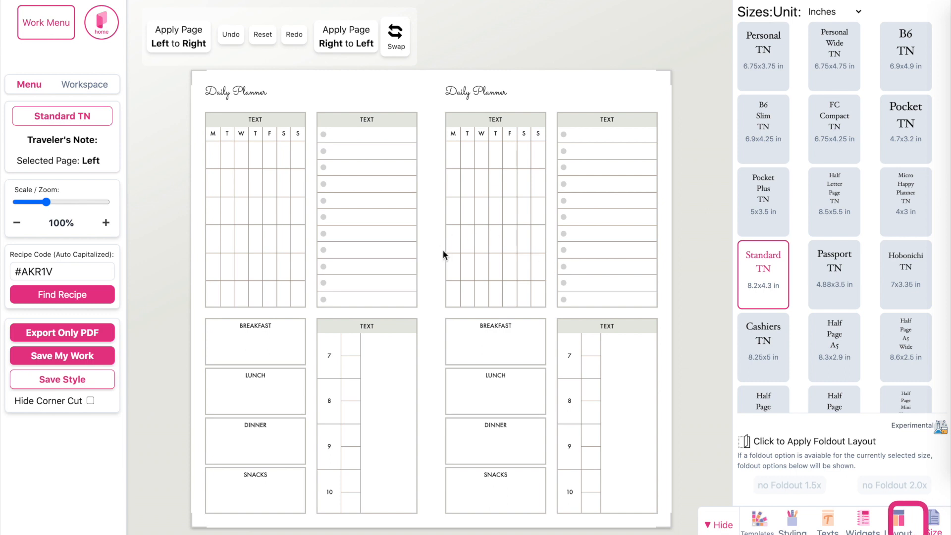
# Step: Apply the layout with a single box in the upper half to both the left and right pages
pyautogui.click(902, 533)
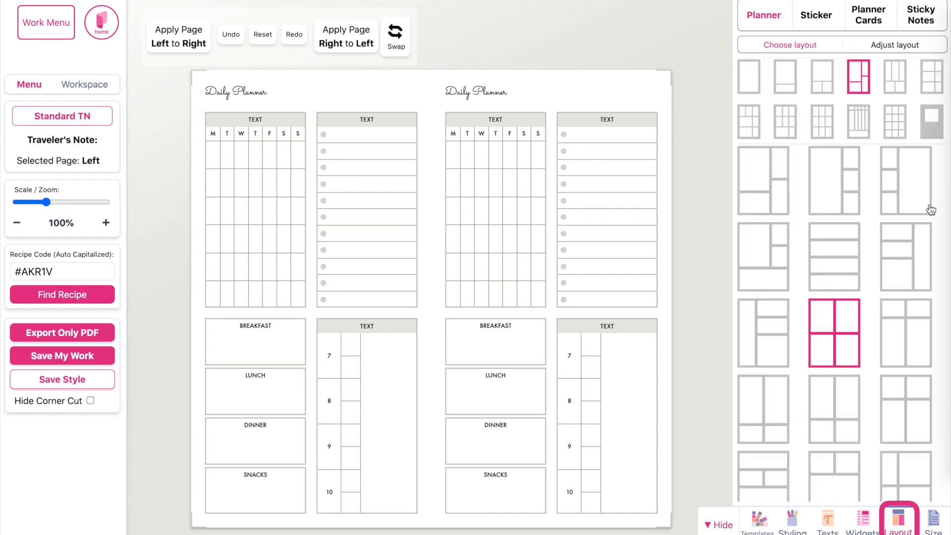
pyautogui.click(936, 137)
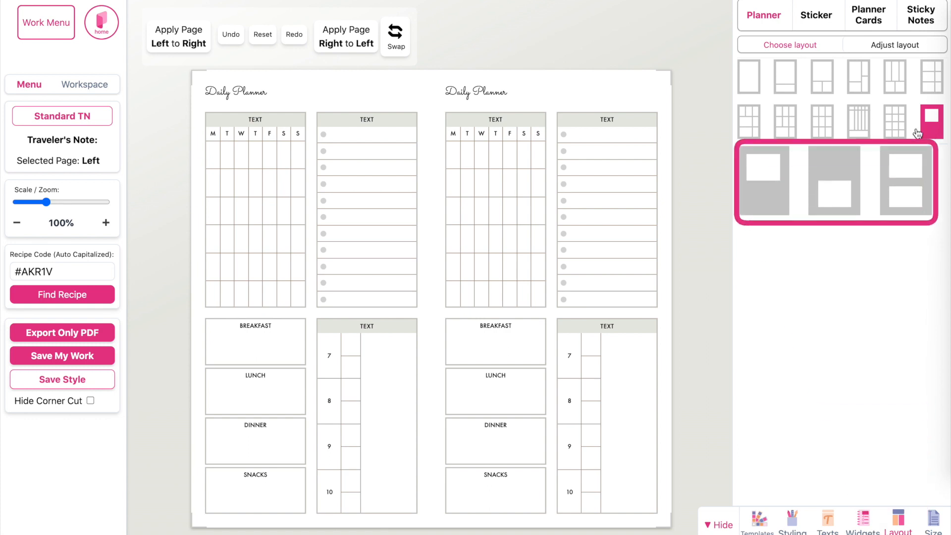
pyautogui.click(783, 183)
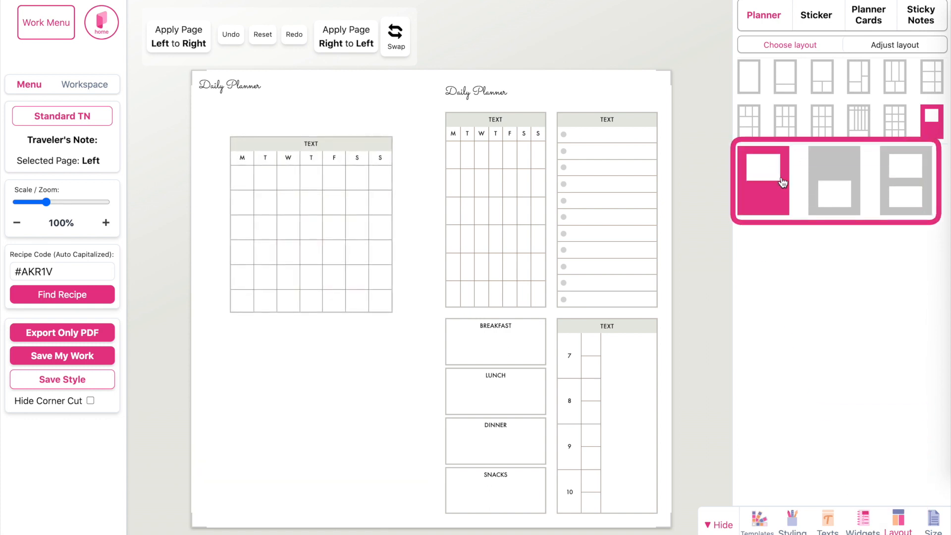
pyautogui.click(440, 233)
pyautogui.click(759, 175)
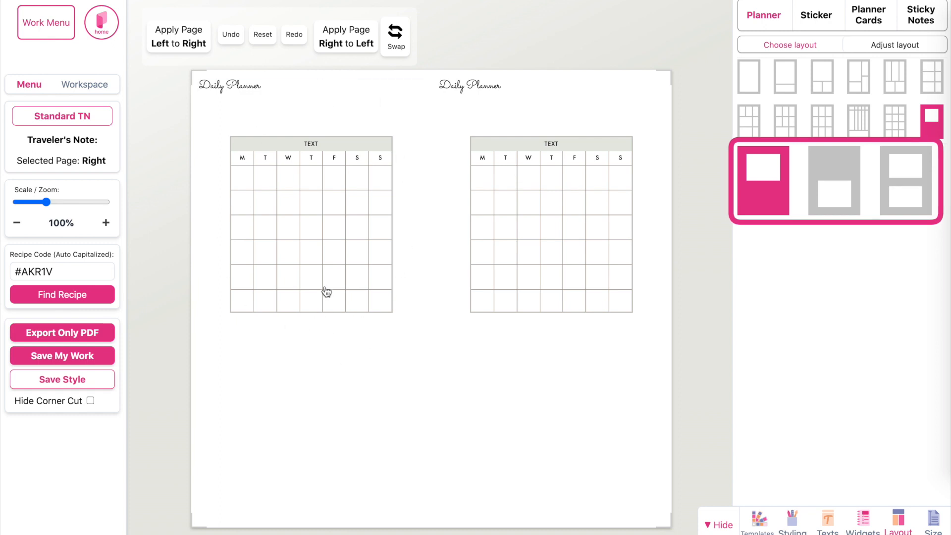
# Step: Replace the left page's monthly calendar with the Empty widget from the Misc category
pyautogui.click(279, 248)
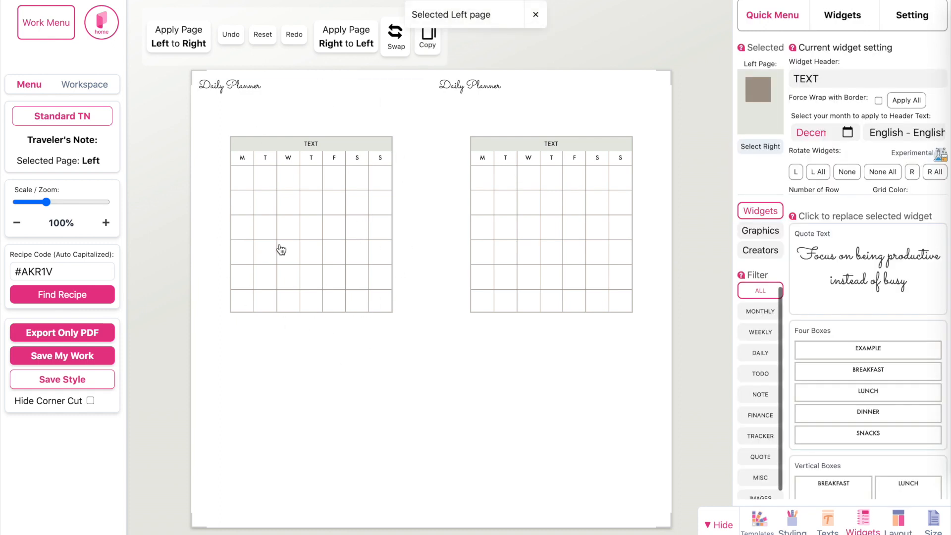
pyautogui.scroll(-1, 761, 463)
pyautogui.click(762, 468)
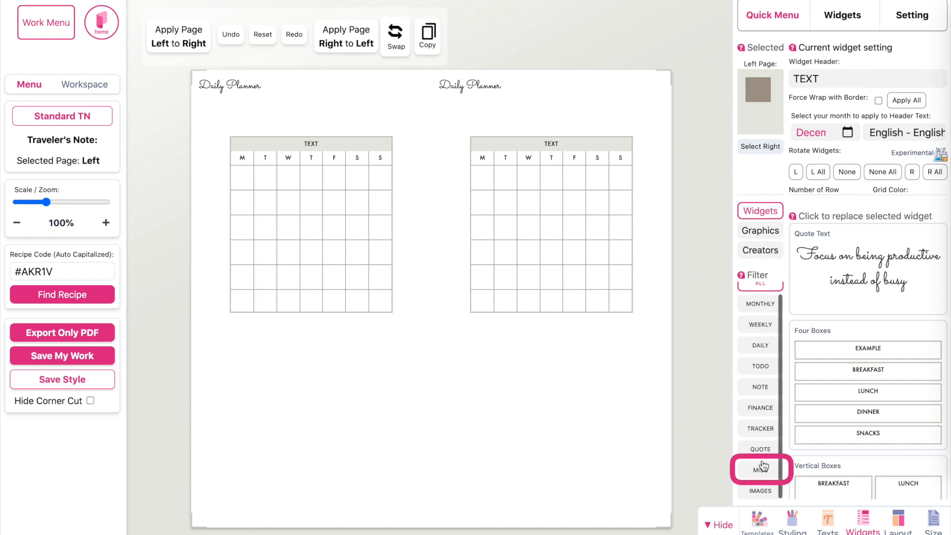
pyautogui.scroll(-10, 838, 454)
pyautogui.scroll(-4, 838, 454)
pyautogui.click(844, 342)
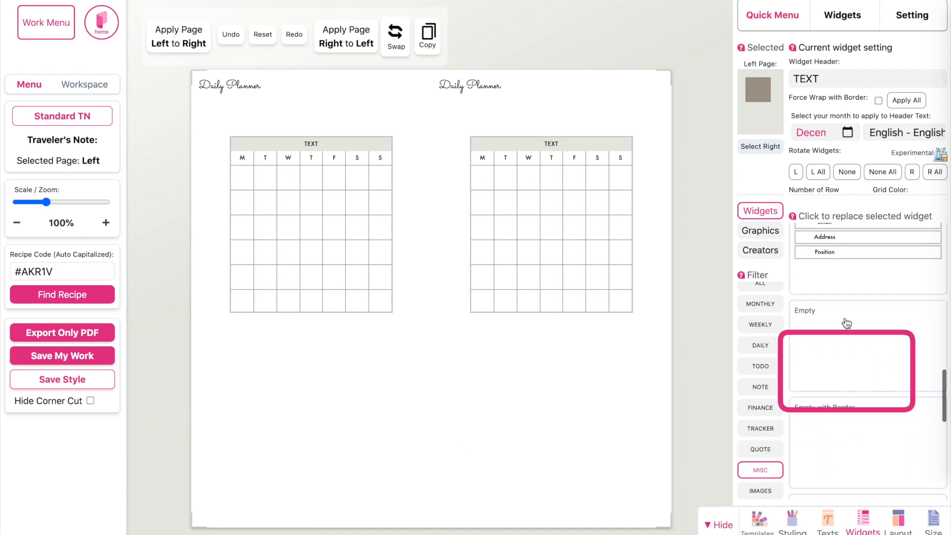
pyautogui.click(869, 366)
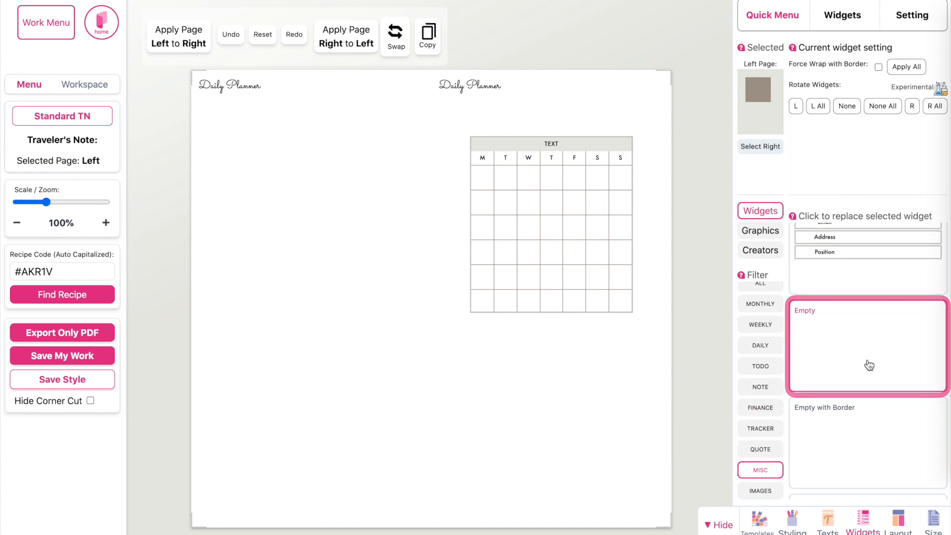
# Step: Hide the "Daily Planner" header title on both the right and left pages
pyautogui.click(477, 91)
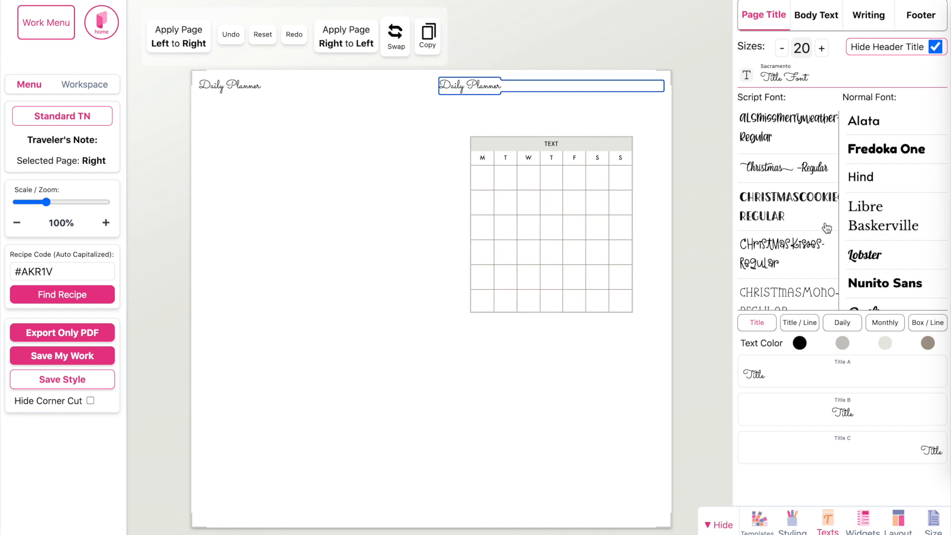
pyautogui.click(935, 47)
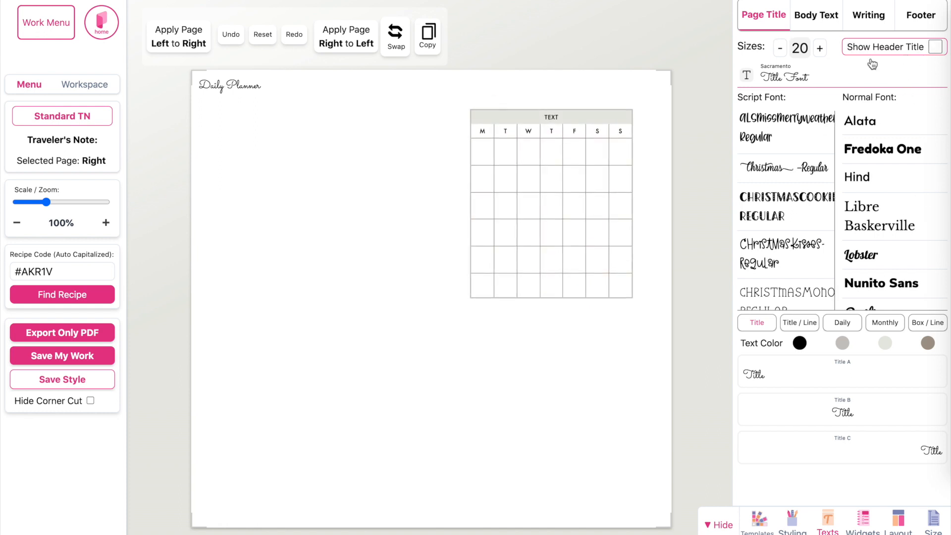
pyautogui.click(238, 89)
pyautogui.click(936, 48)
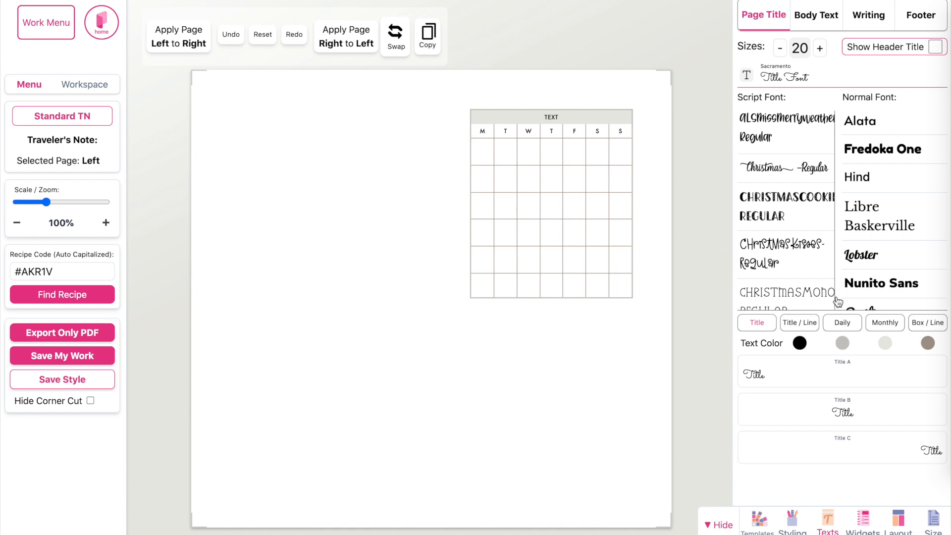
# Step: Browse the numbered planner background sets and apply the first Gingham pattern from set 7 with the Full border type
pyautogui.click(792, 519)
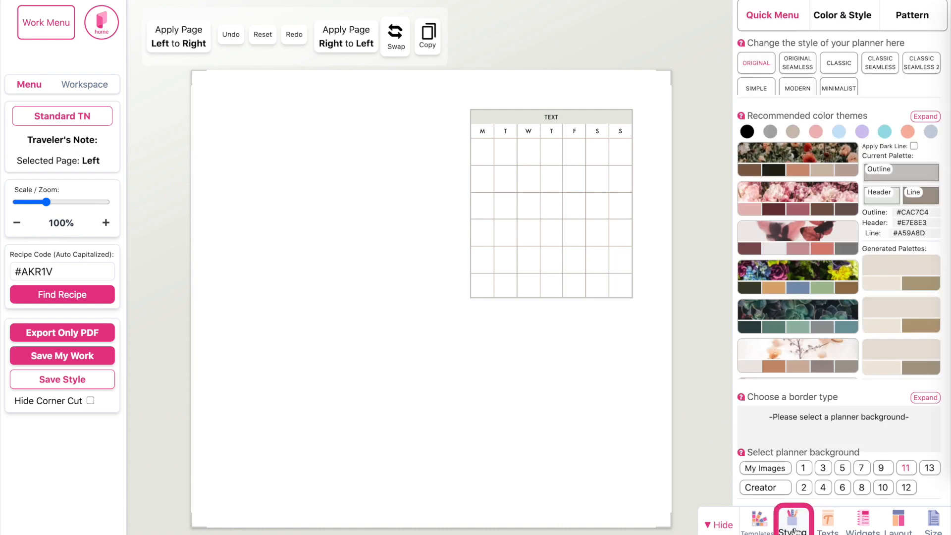
pyautogui.click(921, 399)
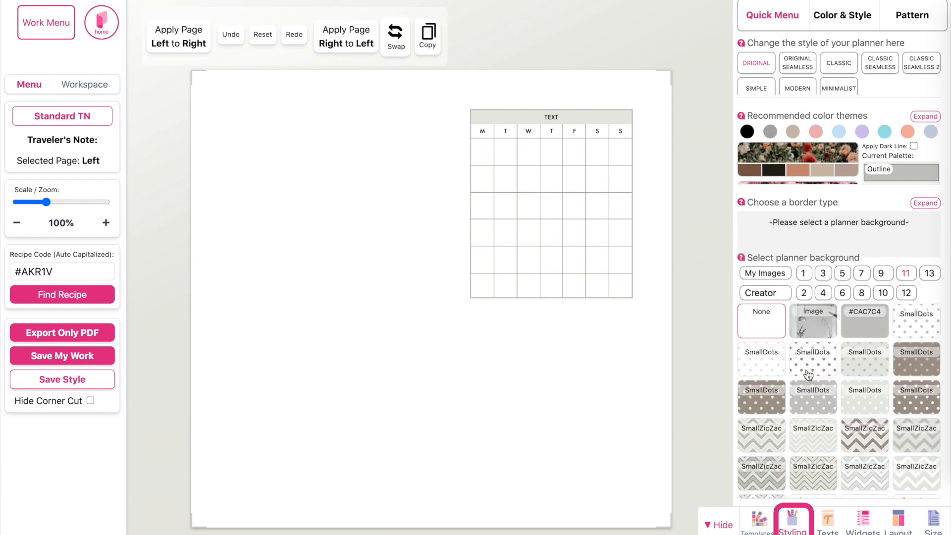
pyautogui.click(904, 292)
pyautogui.click(883, 295)
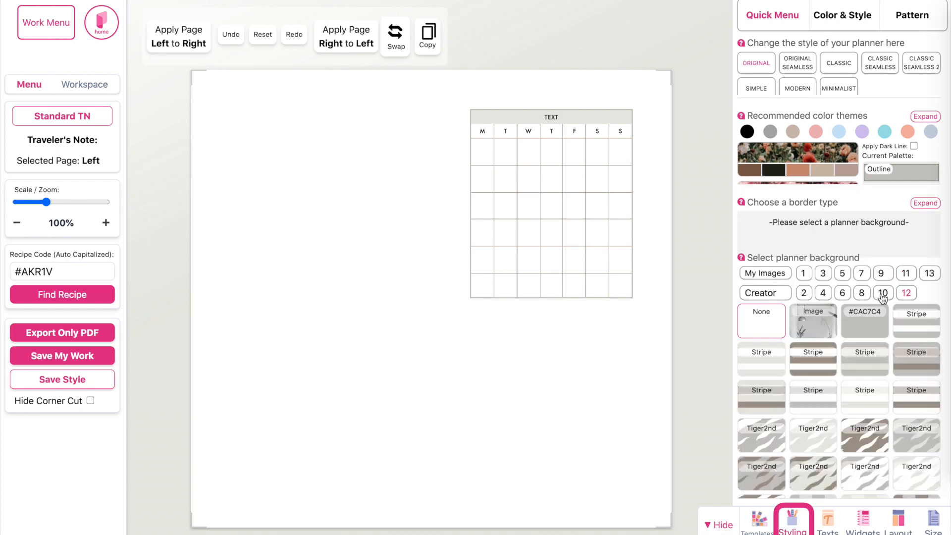
pyautogui.click(861, 294)
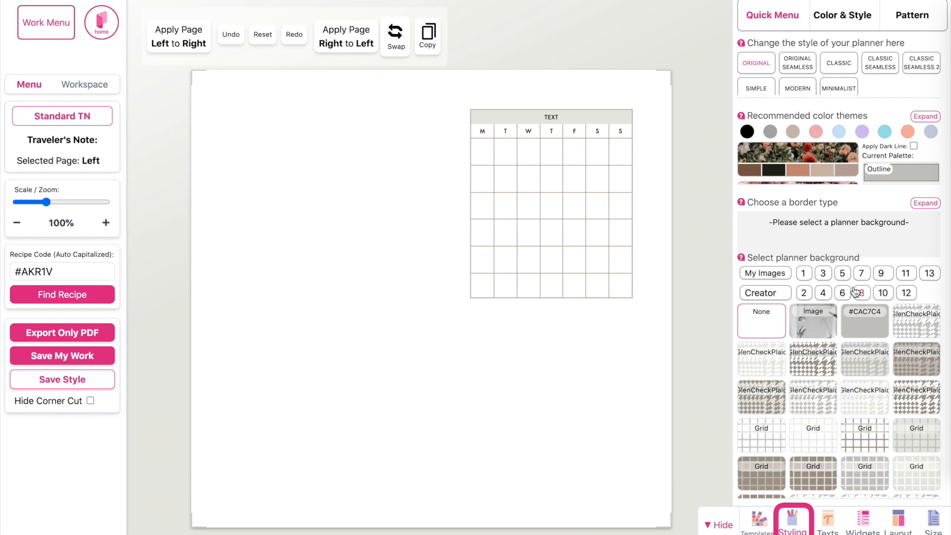
pyautogui.click(880, 273)
pyautogui.click(902, 275)
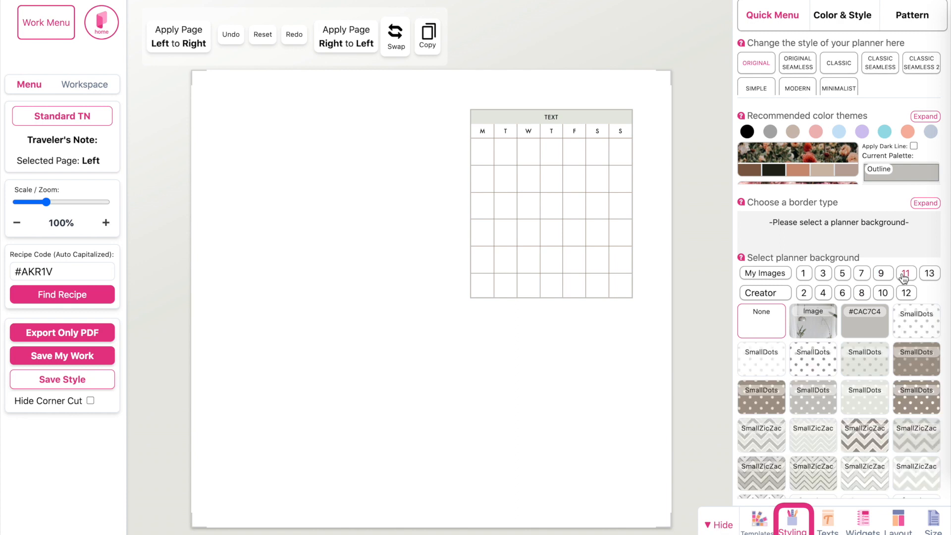
pyautogui.click(844, 291)
pyautogui.click(844, 275)
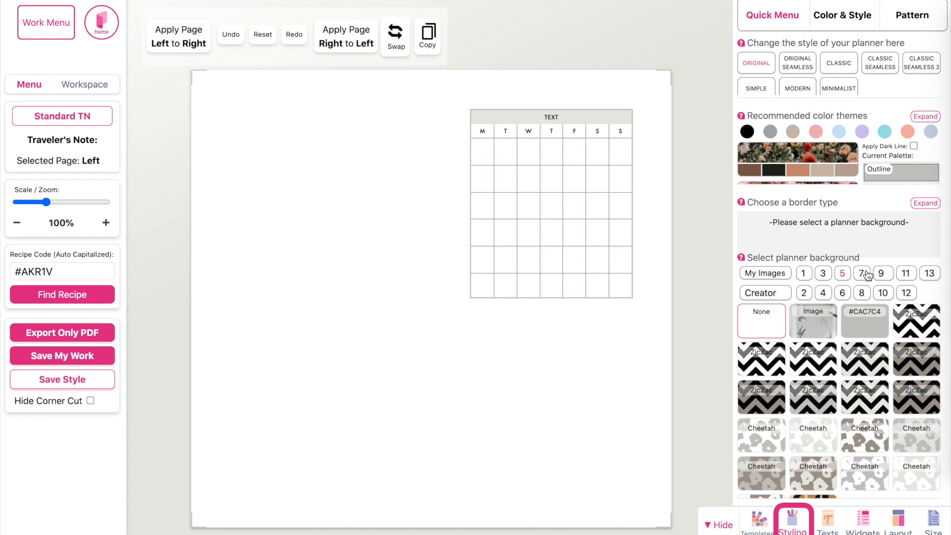
pyautogui.click(864, 275)
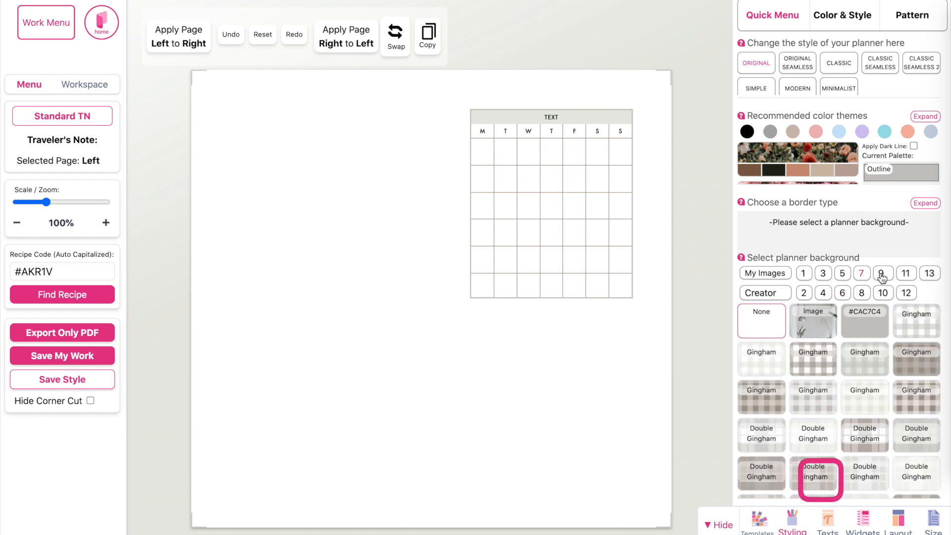
pyautogui.click(920, 329)
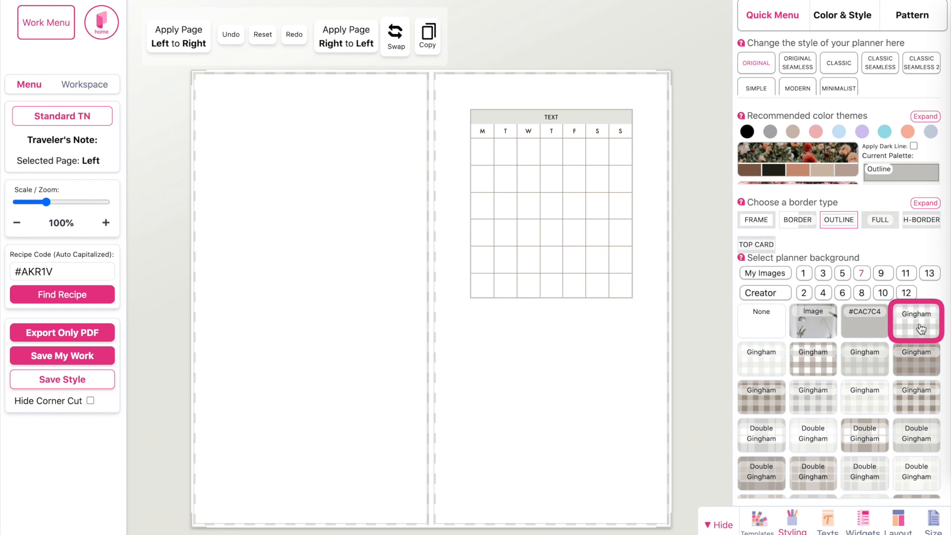
pyautogui.click(880, 223)
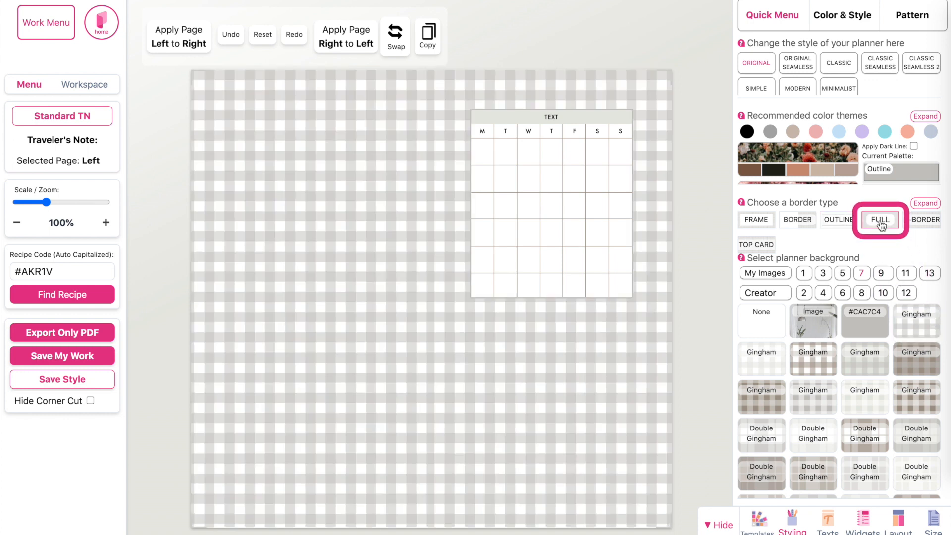
# Step: Replace the right page's calendar with the Circular graphic from the Geometric category
pyautogui.click(576, 204)
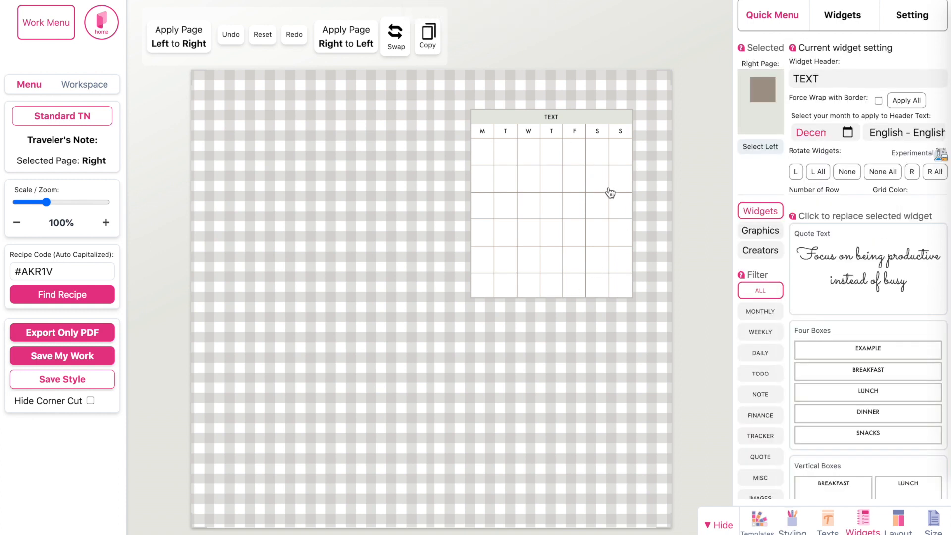
pyautogui.click(775, 234)
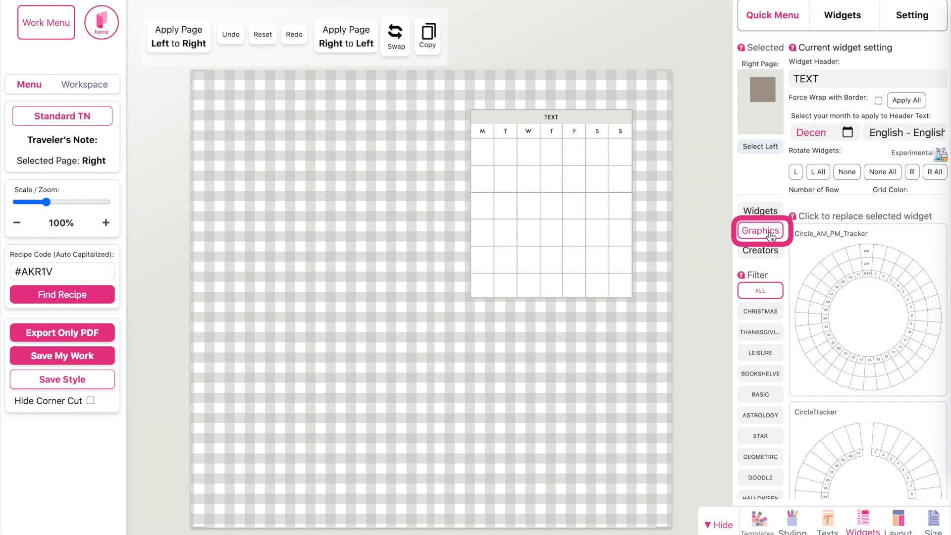
pyautogui.scroll(-10, 862, 371)
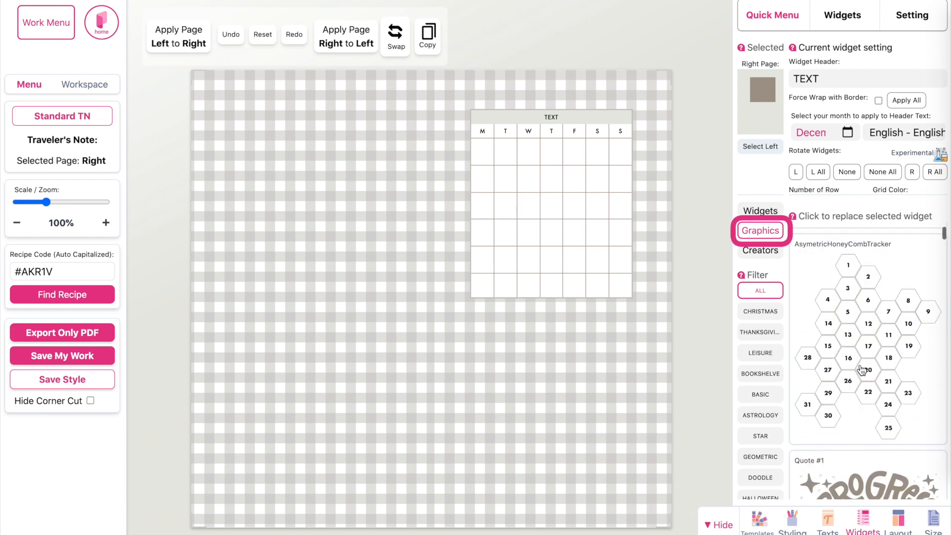
pyautogui.scroll(-1, 756, 471)
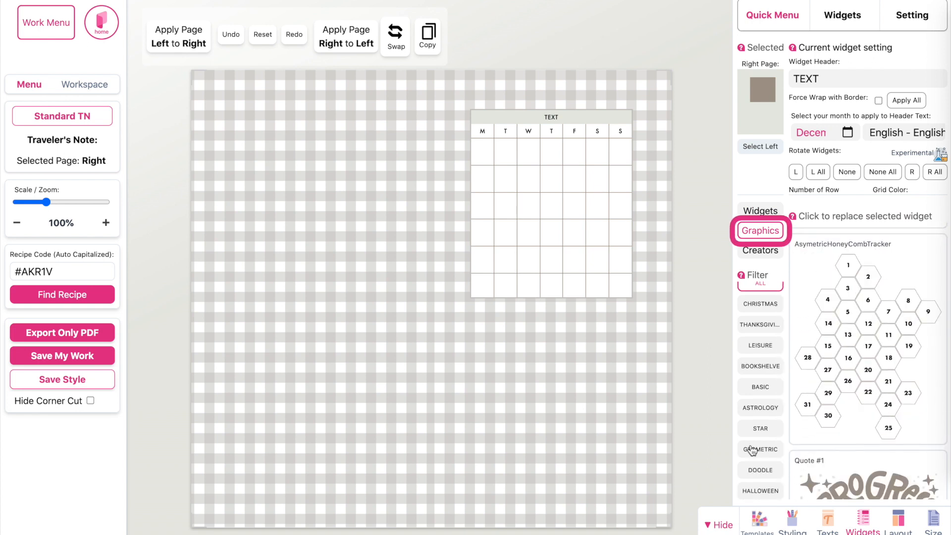
pyautogui.click(762, 449)
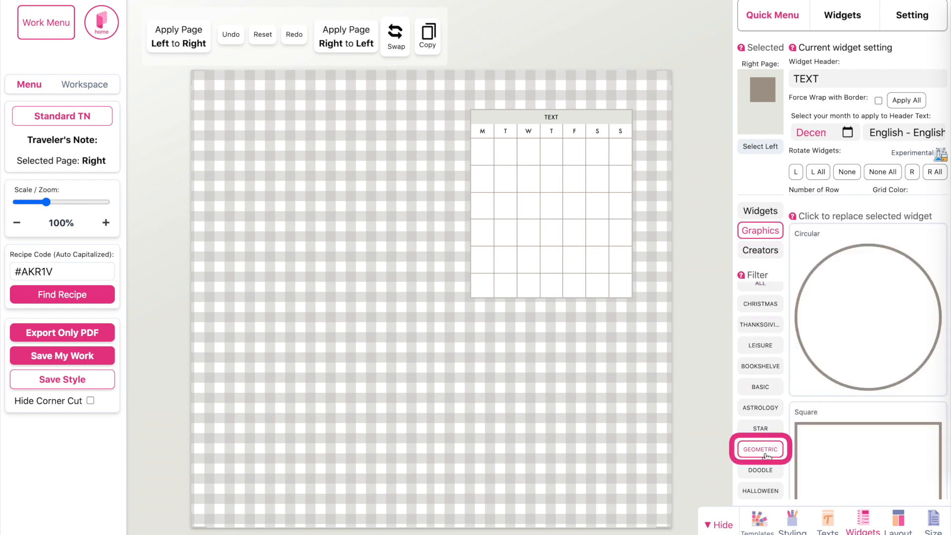
pyautogui.click(839, 346)
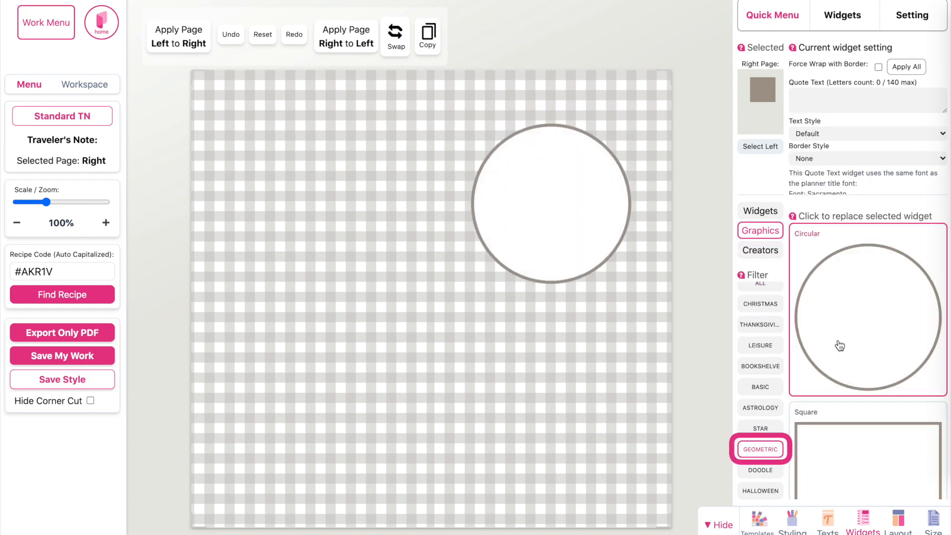
# Step: Try the Square, Rectangle and Ellipse graphics on the right page, and return to the Circular graphic
pyautogui.scroll(-4, 850, 337)
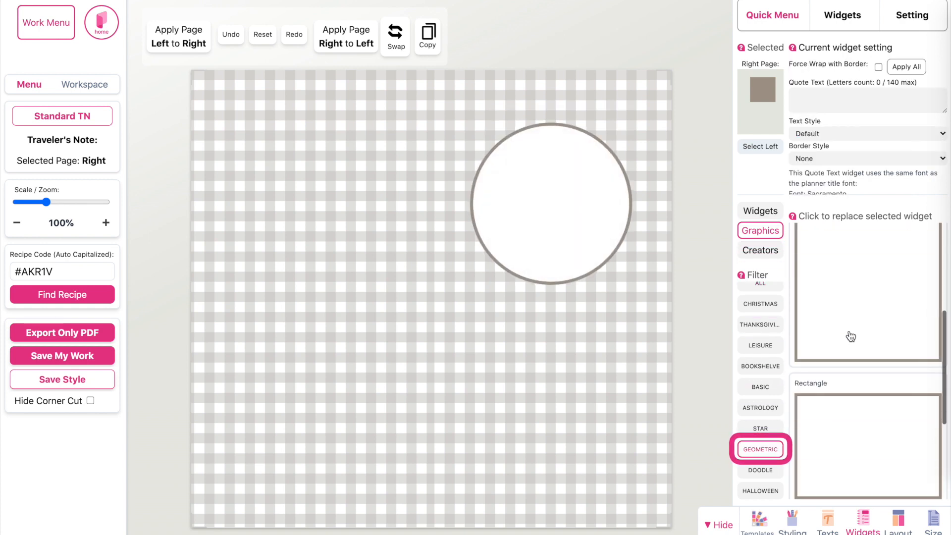
pyautogui.click(844, 302)
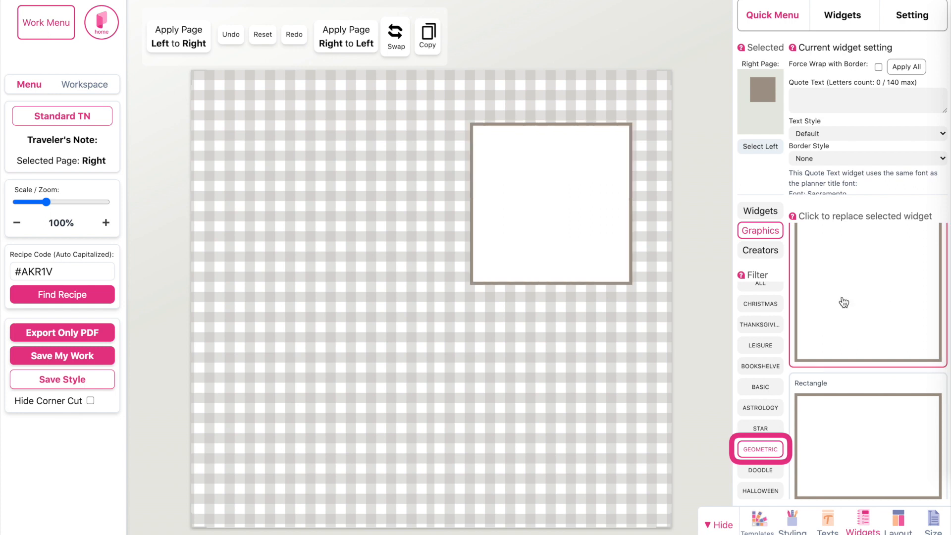
pyautogui.click(840, 439)
pyautogui.scroll(-3, 841, 440)
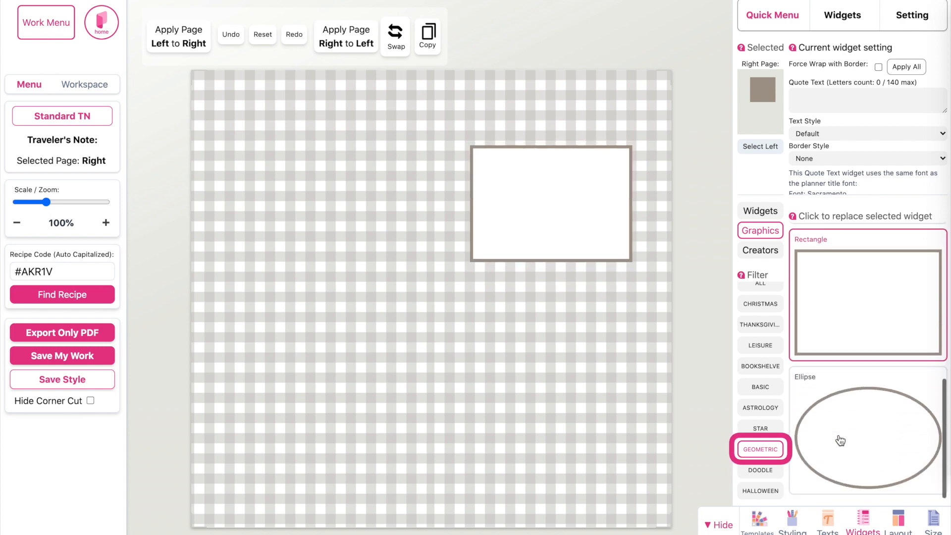
pyautogui.click(840, 439)
pyautogui.scroll(5, 876, 398)
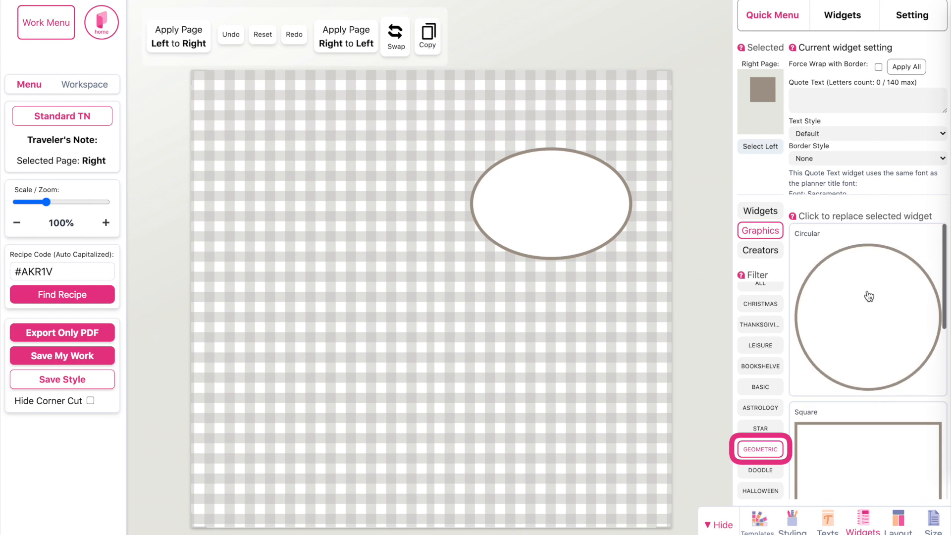
pyautogui.click(871, 335)
# Step: Enter "Dailies" as the circle's quote text and enlarge it to nearly span the circle
pyautogui.click(805, 96)
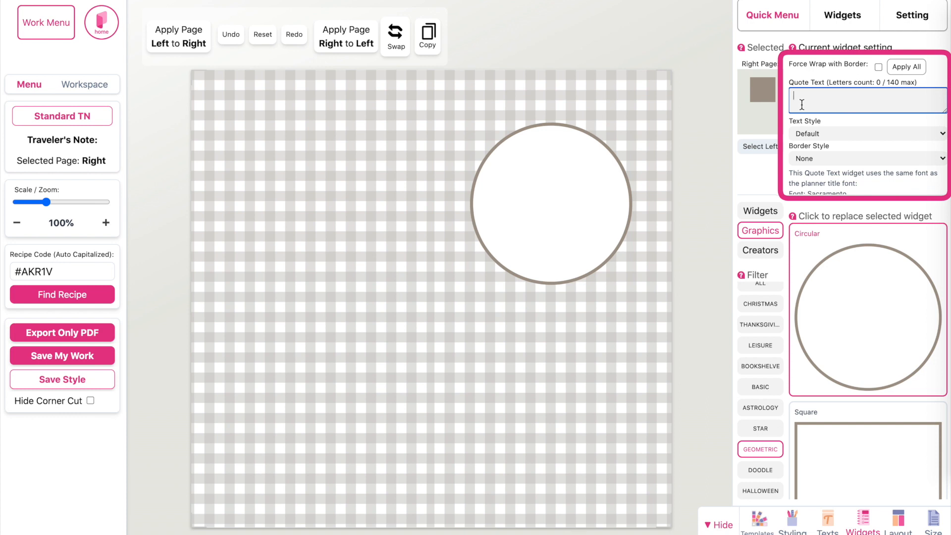
pyautogui.write('Dailies')
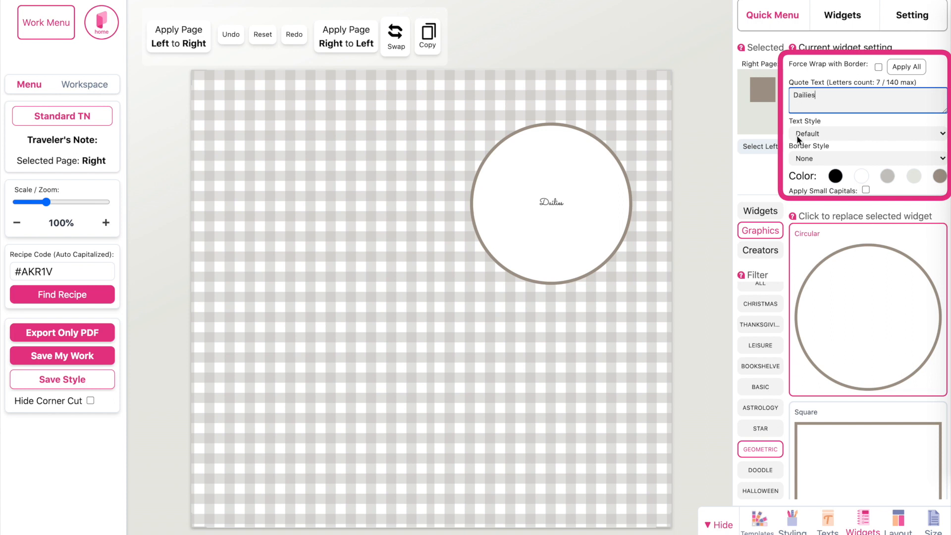
pyautogui.scroll(-3, 796, 135)
pyautogui.moveTo(862, 138)
pyautogui.mouseDown()
pyautogui.moveTo(854, 137)
pyautogui.moveTo(876, 135)
pyautogui.moveTo(853, 135)
pyautogui.moveTo(875, 130)
pyautogui.moveTo(849, 136)
pyautogui.moveTo(860, 123)
pyautogui.moveTo(819, 134)
pyautogui.mouseUp()
pyautogui.scroll(-2, 871, 131)
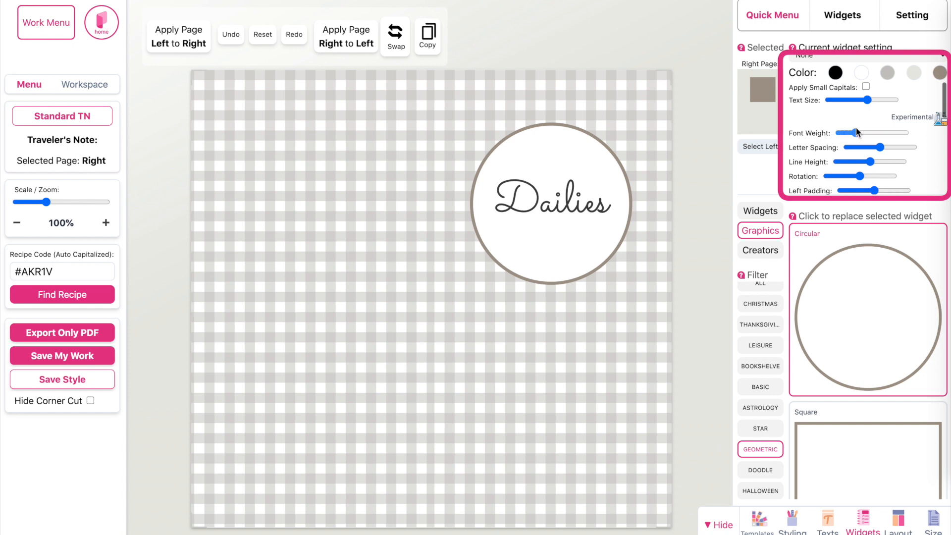
# Step: Adjust the padding of the "Dailies" text to position it in the middle of the circle
pyautogui.scroll(-2, 857, 133)
pyautogui.moveTo(874, 152); pyautogui.dragTo(844, 141)
pyautogui.scroll(-1, 861, 154)
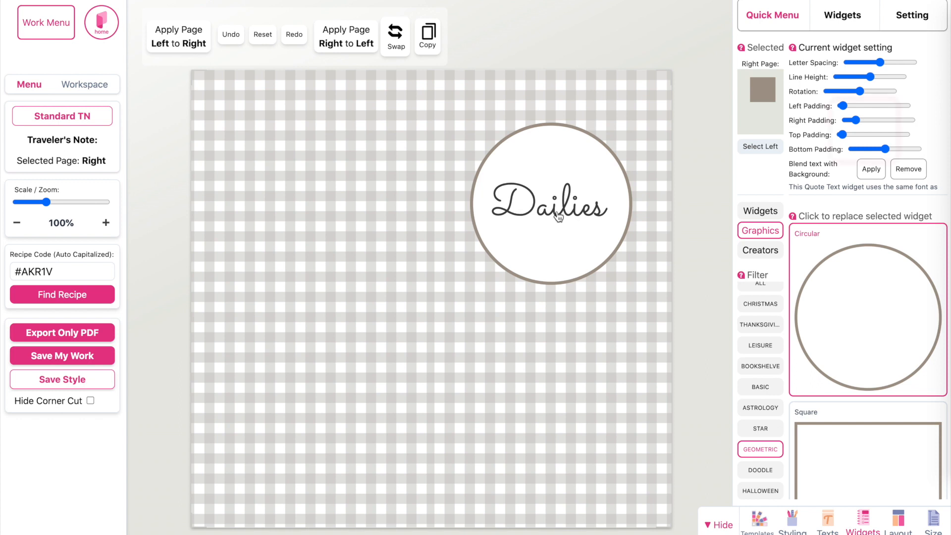
# Step: Try several script and normal page title fonts on the "Dailies" label, including ChristmasCookieCutters-Regular and Alata
pyautogui.click(828, 520)
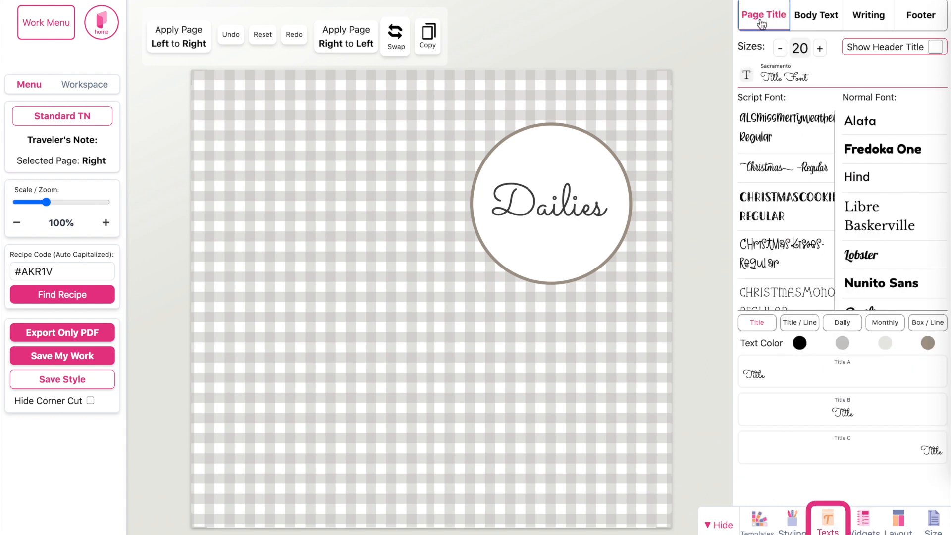
pyautogui.click(762, 130)
pyautogui.click(762, 180)
pyautogui.click(762, 215)
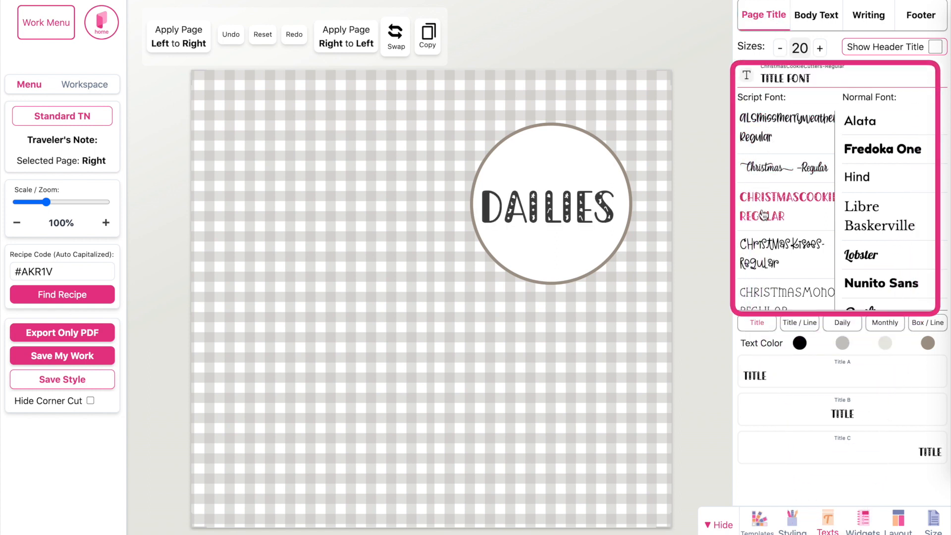
pyautogui.click(763, 248)
pyautogui.click(861, 151)
pyautogui.click(861, 128)
# Step: Try a HolidayPresent script font for the page title, and set the title font to Pacifico
pyautogui.scroll(-2, 872, 255)
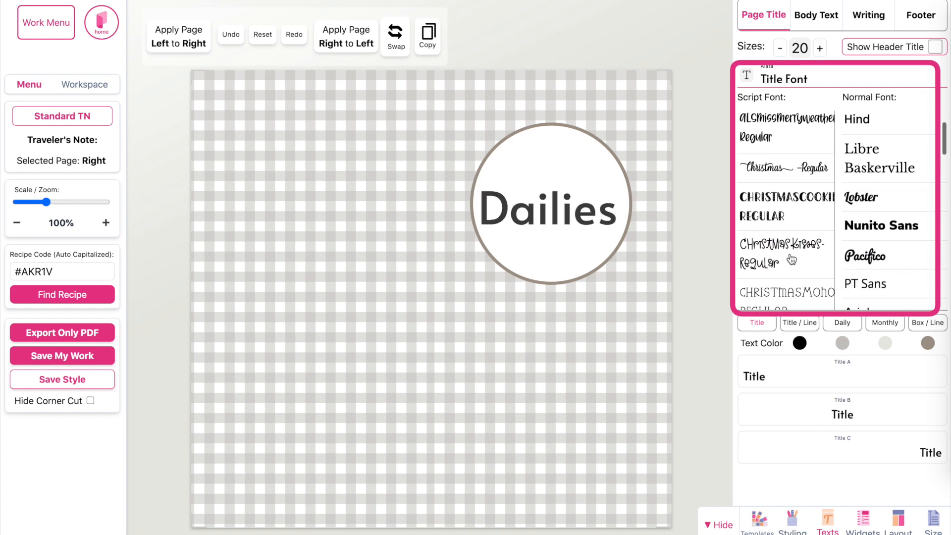
pyautogui.scroll(-4, 791, 258)
pyautogui.scroll(-3, 791, 259)
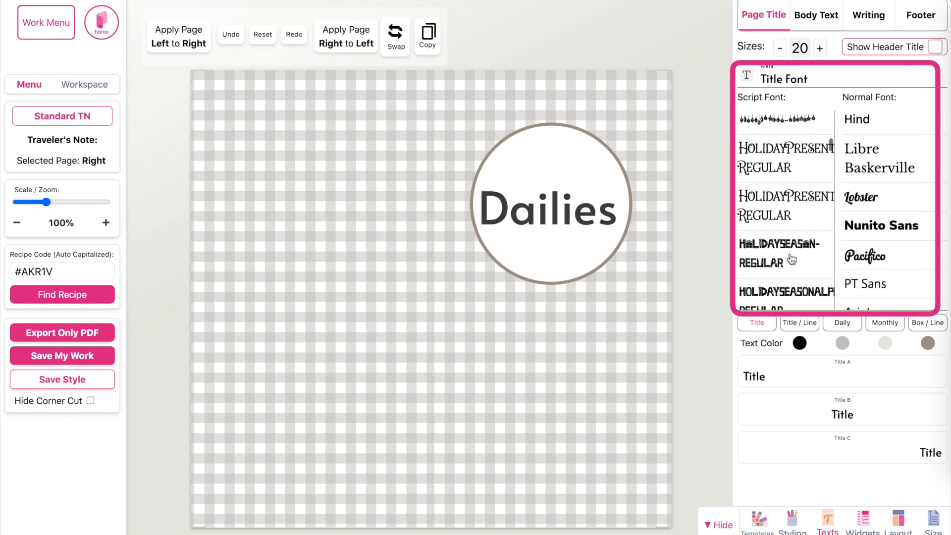
pyautogui.click(764, 204)
pyautogui.scroll(-4, 772, 208)
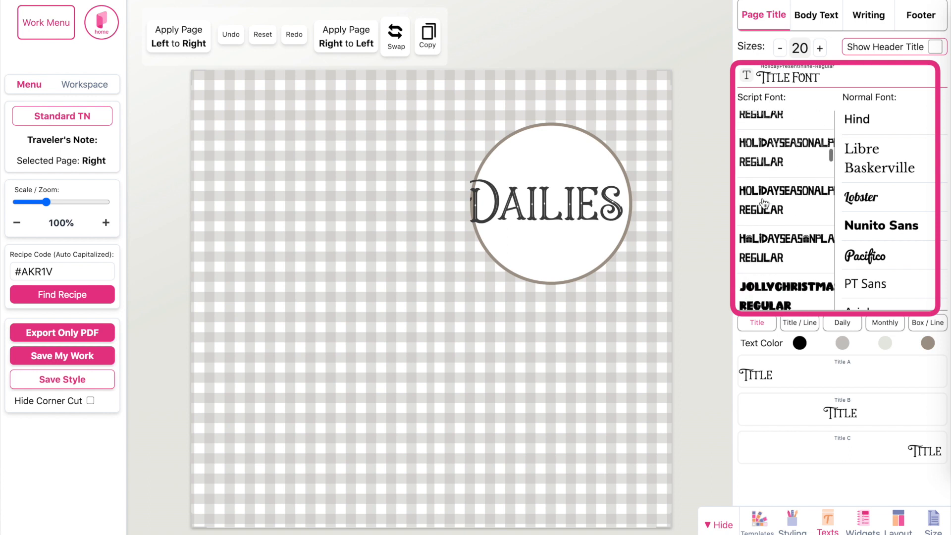
pyautogui.click(866, 259)
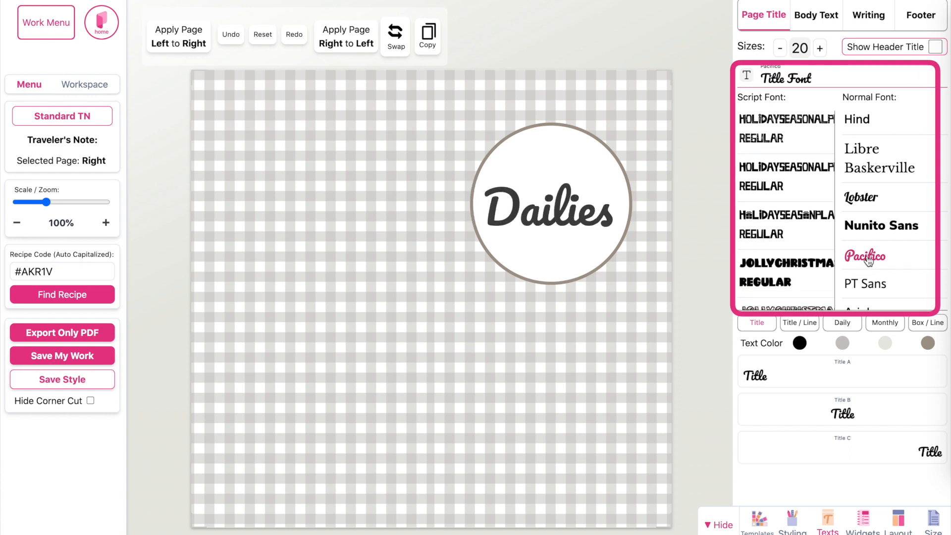
pyautogui.scroll(1, 872, 277)
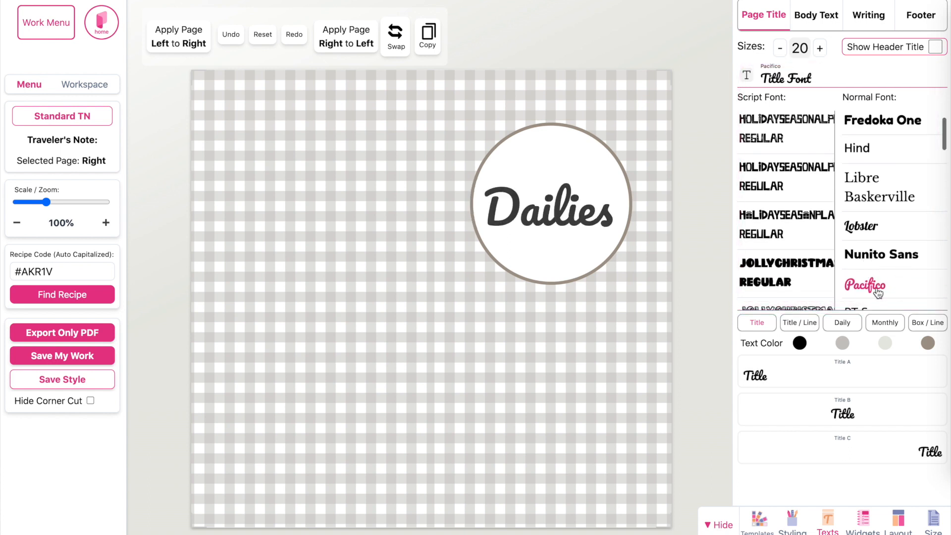
# Step: Lower the font weight of the "Dailies" quote text to its minimum and reduce its text size slightly
pyautogui.click(525, 217)
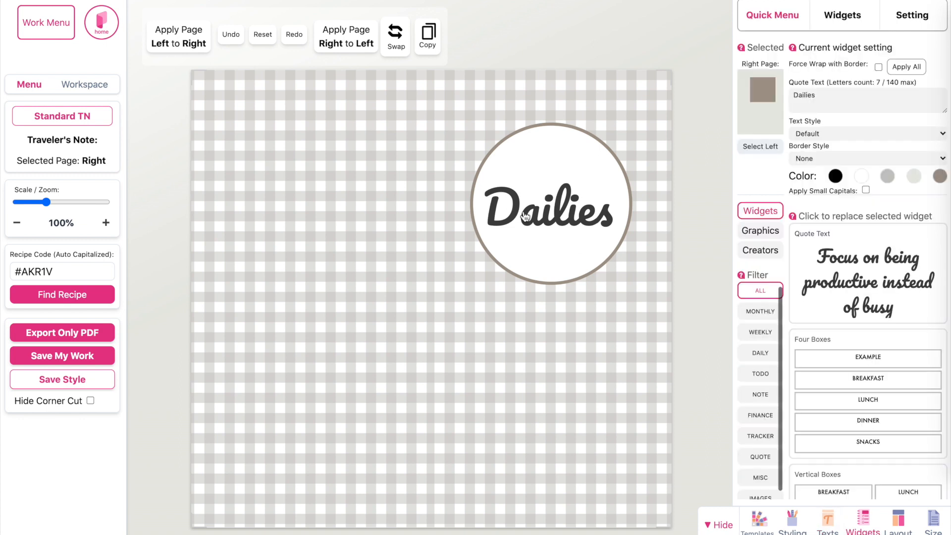
pyautogui.scroll(-3, 798, 137)
pyautogui.scroll(-1, 797, 135)
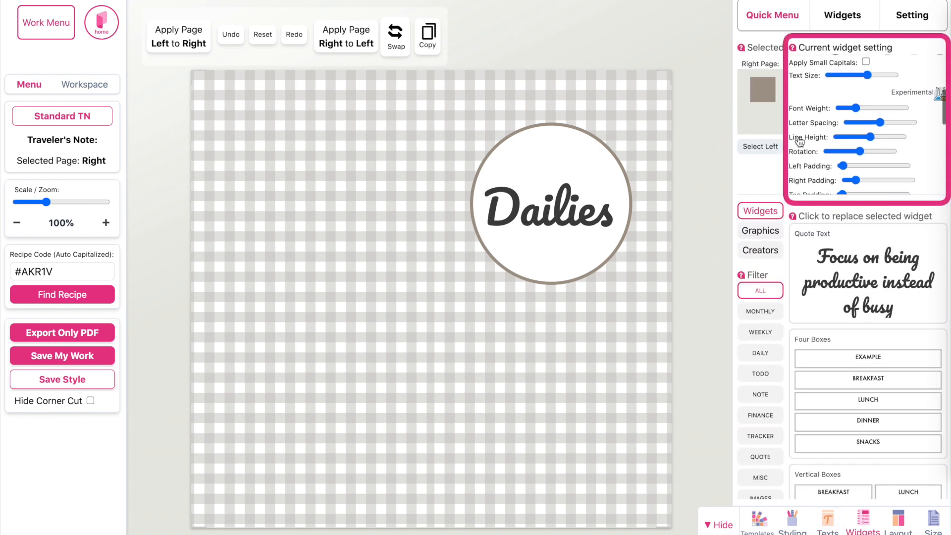
pyautogui.moveTo(855, 108); pyautogui.dragTo(831, 104)
pyautogui.moveTo(865, 75)
pyautogui.mouseDown()
pyautogui.moveTo(848, 75)
pyautogui.moveTo(864, 75)
pyautogui.mouseUp()
# Step: Reduce the top padding of the "Dailies" quote text to its minimum
pyautogui.scroll(-1, 868, 148)
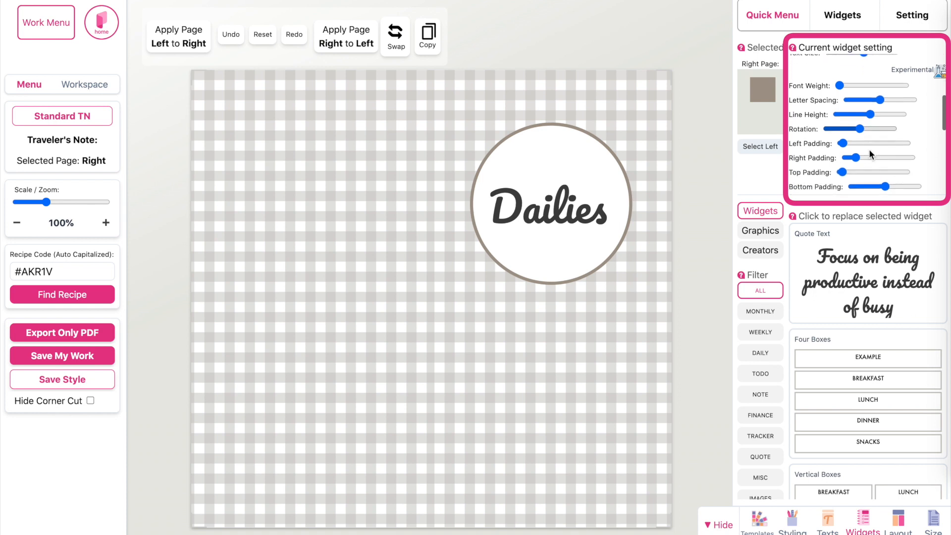
pyautogui.scroll(-2, 868, 149)
pyautogui.moveTo(843, 135); pyautogui.dragTo(834, 136)
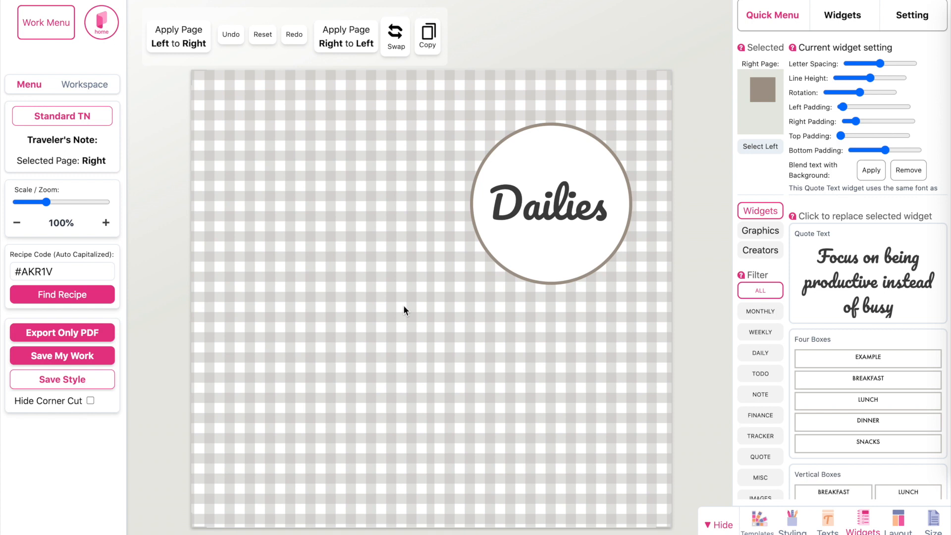
# Step: Add the current Standard TN planner to the workspace twice and open the second copy
pyautogui.click(98, 89)
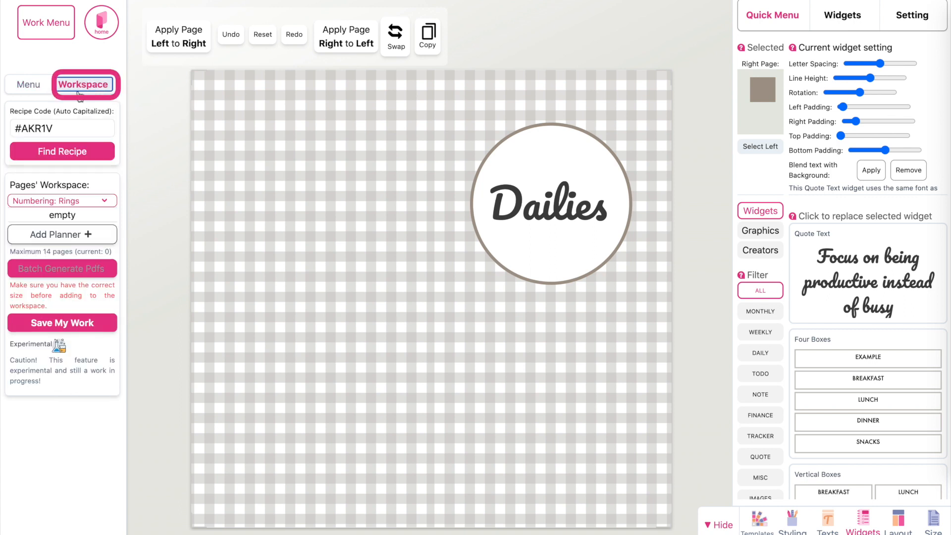
pyautogui.click(65, 240)
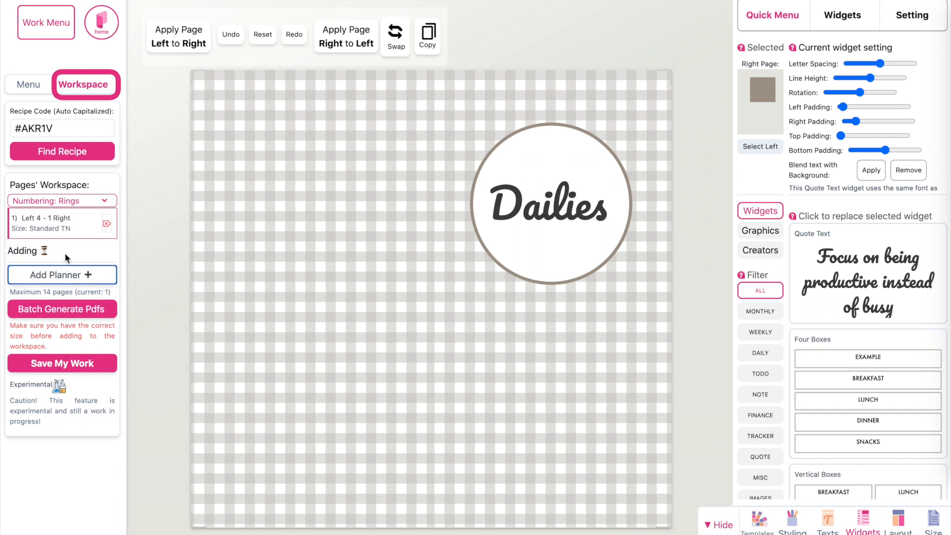
pyautogui.click(37, 220)
pyautogui.click(31, 251)
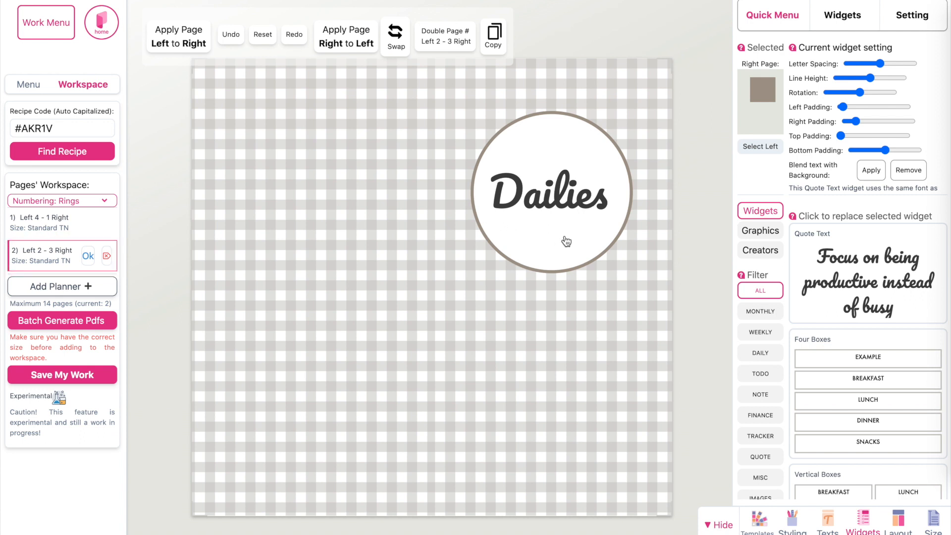
# Step: Replace the "Dailies" circle on the second workspace planner with the Empty widget from the Misc category
pyautogui.click(761, 476)
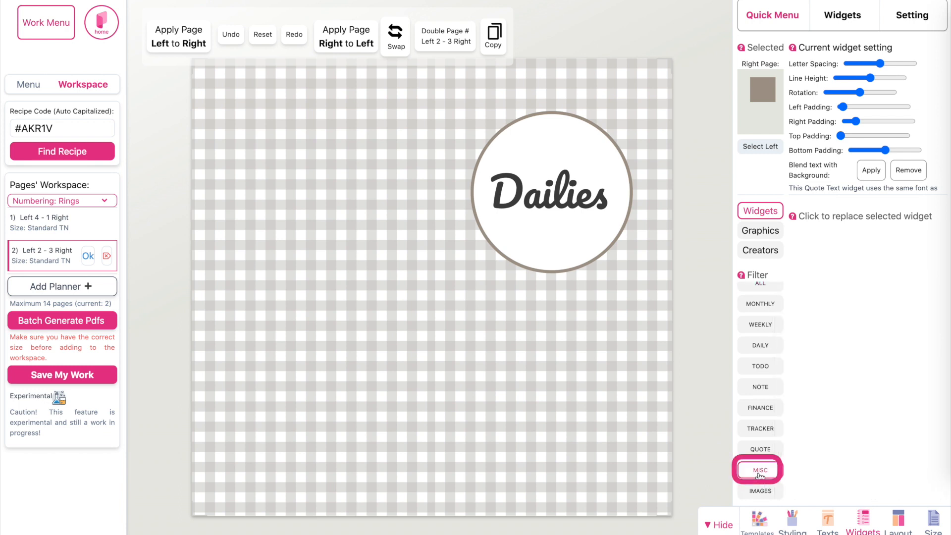
pyautogui.scroll(-10, 820, 454)
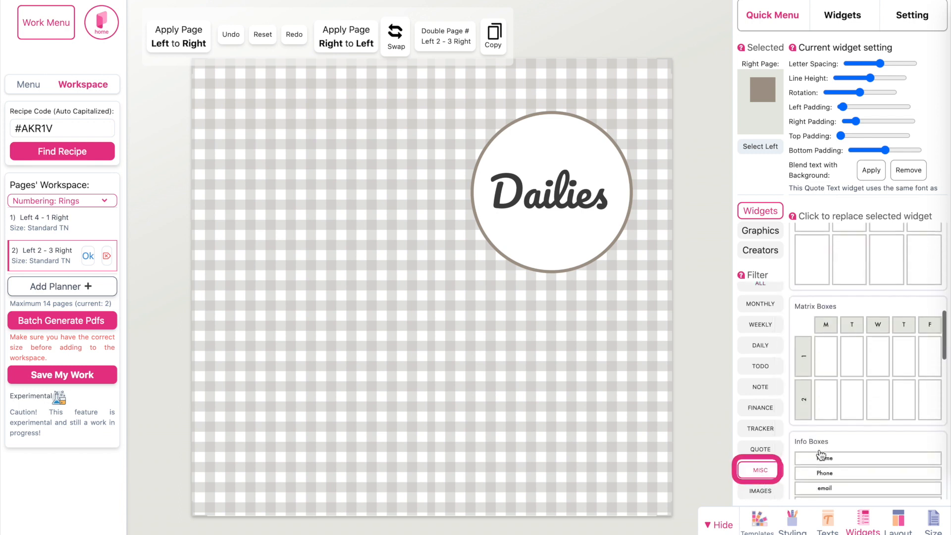
pyautogui.scroll(-2, 820, 454)
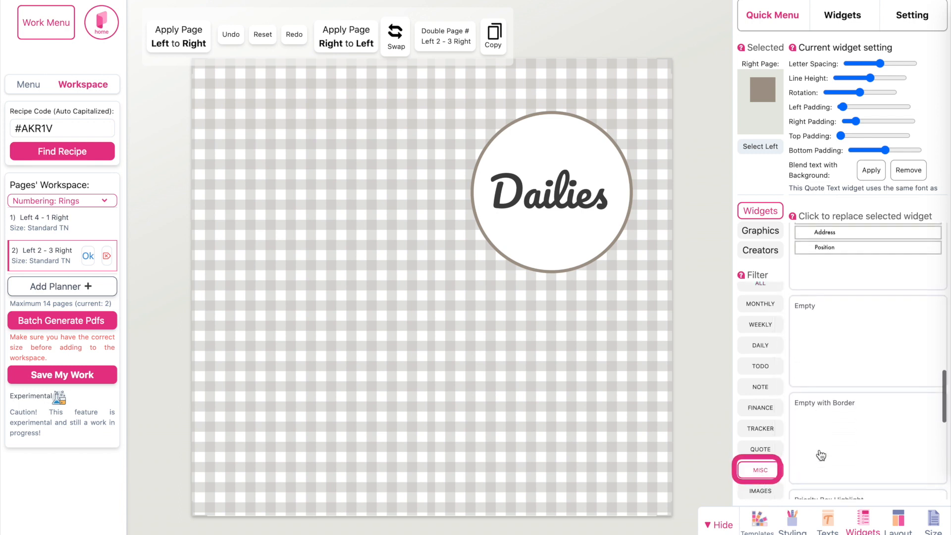
pyautogui.click(845, 352)
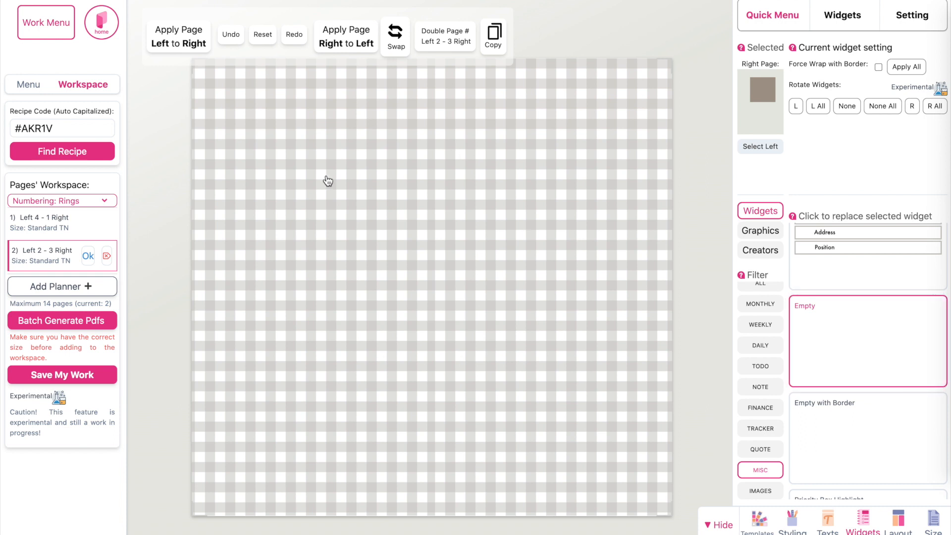
# Step: Select the first workspace planner, batch-generate the double PDF for A4 paper, and open the generated download
pyautogui.click(34, 230)
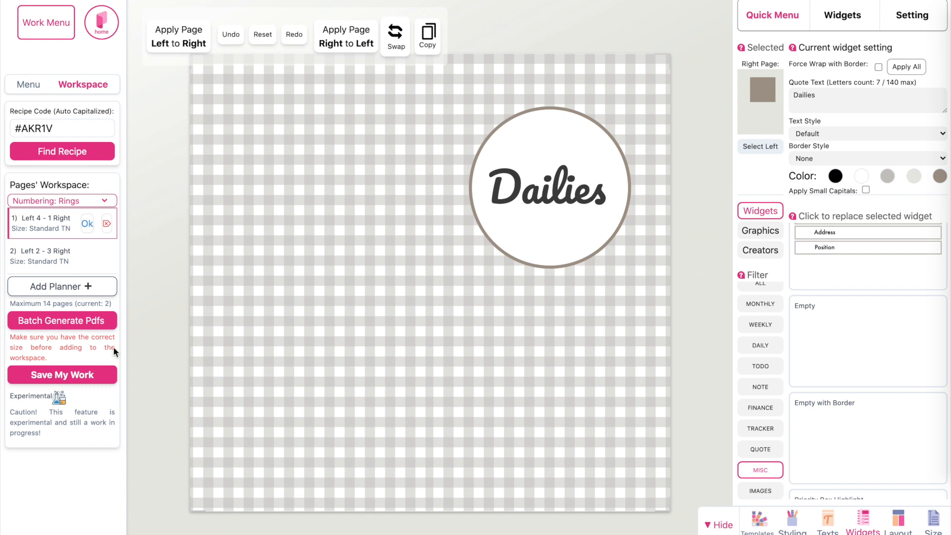
pyautogui.click(61, 326)
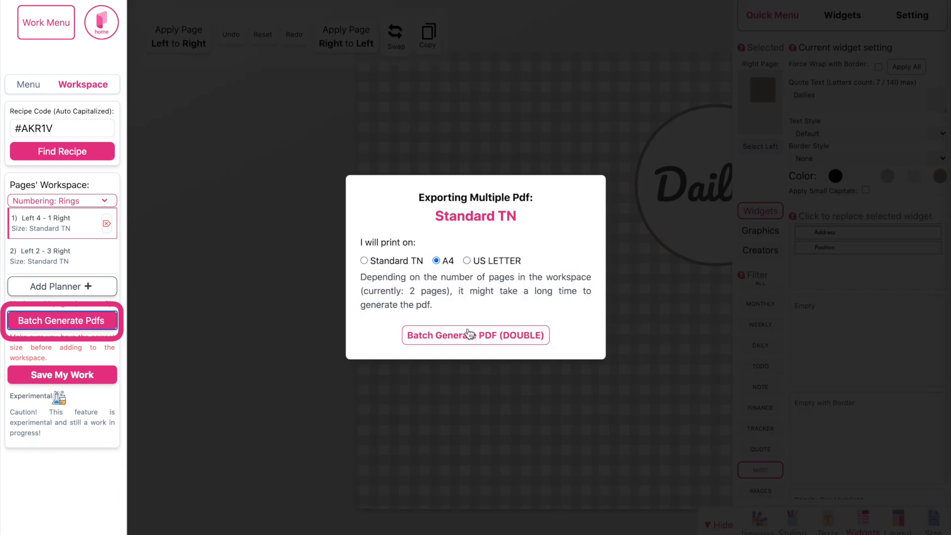
pyautogui.click(475, 338)
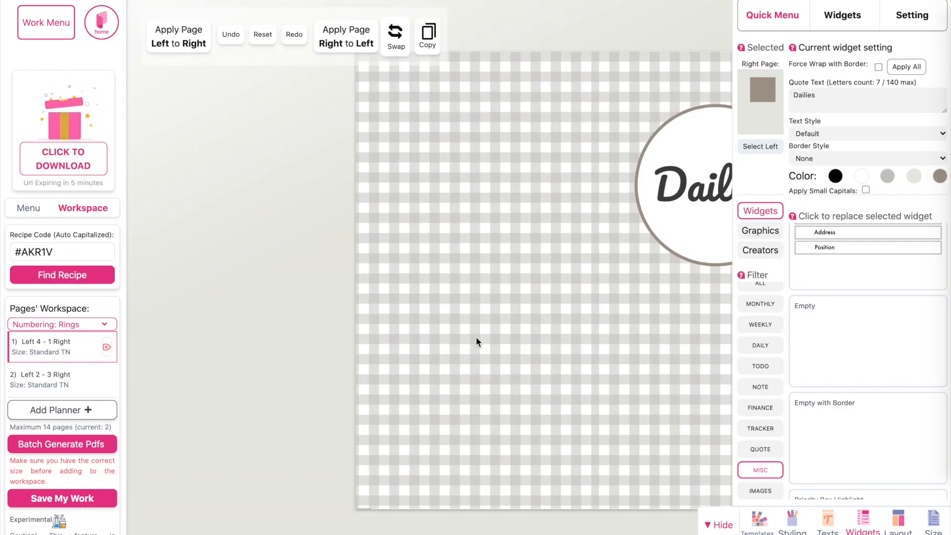
pyautogui.click(58, 162)
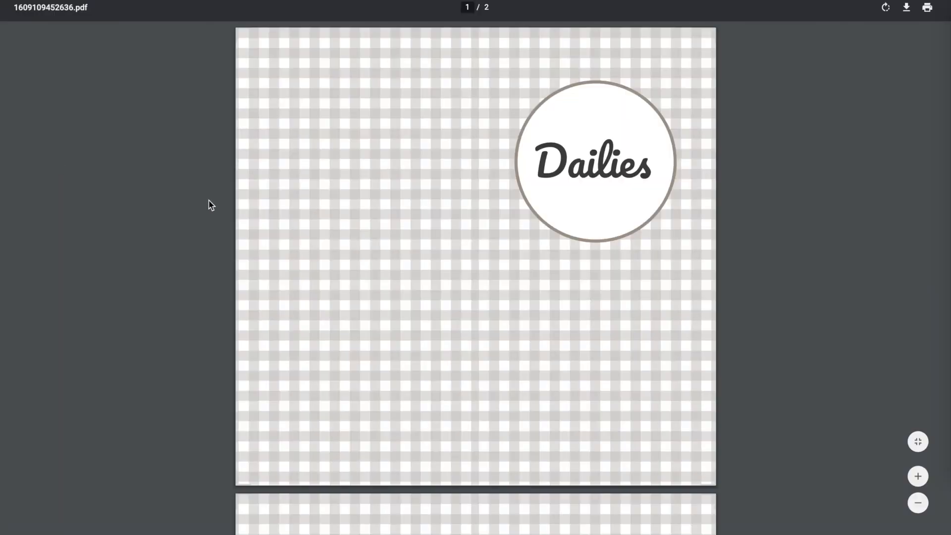
# Step: Look over both pages of the generated PDF and return to the planner editor
pyautogui.scroll(-8, 417, 364)
pyautogui.scroll(8, 431, 403)
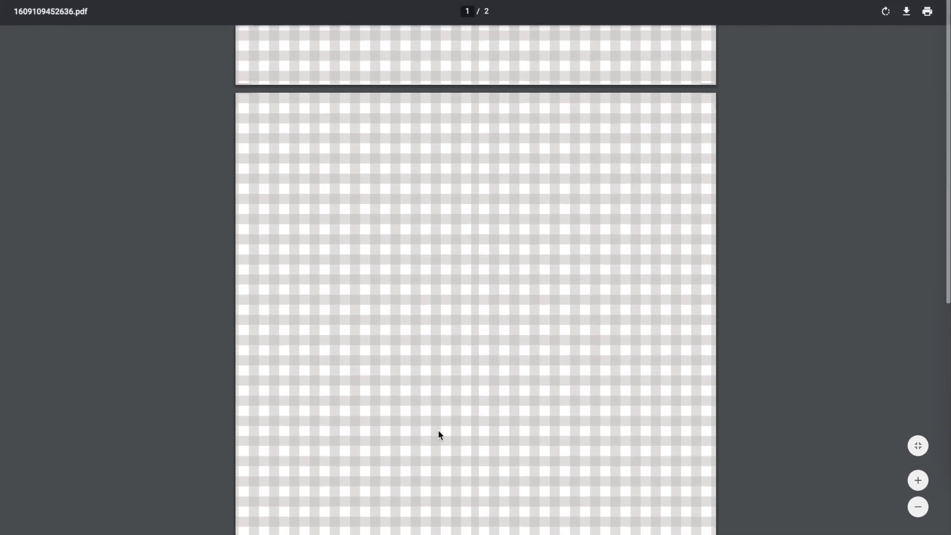
pyautogui.click(91, 0)
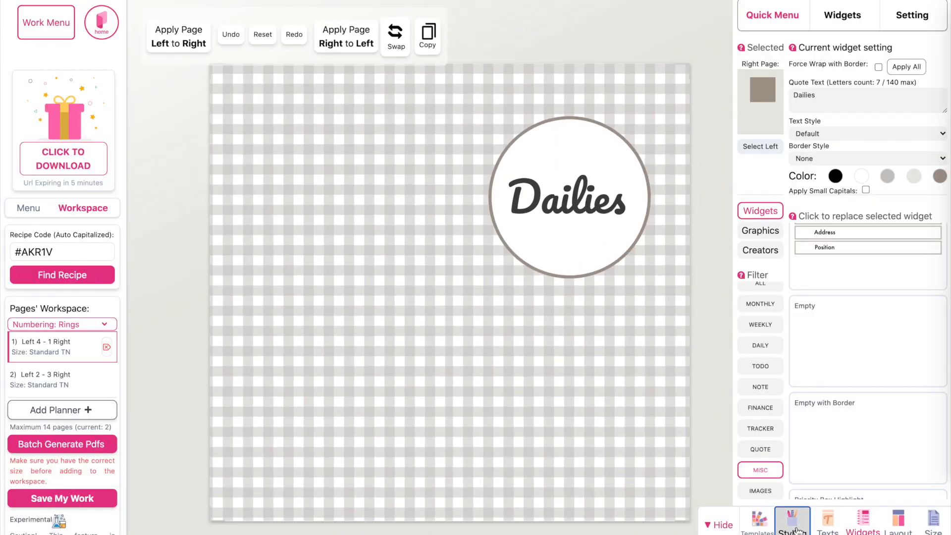
# Step: Apply the first pink generated palette, with outline #E5BAB8, header #EEDDDE and line #B87A7F, to the planner
pyautogui.click(792, 522)
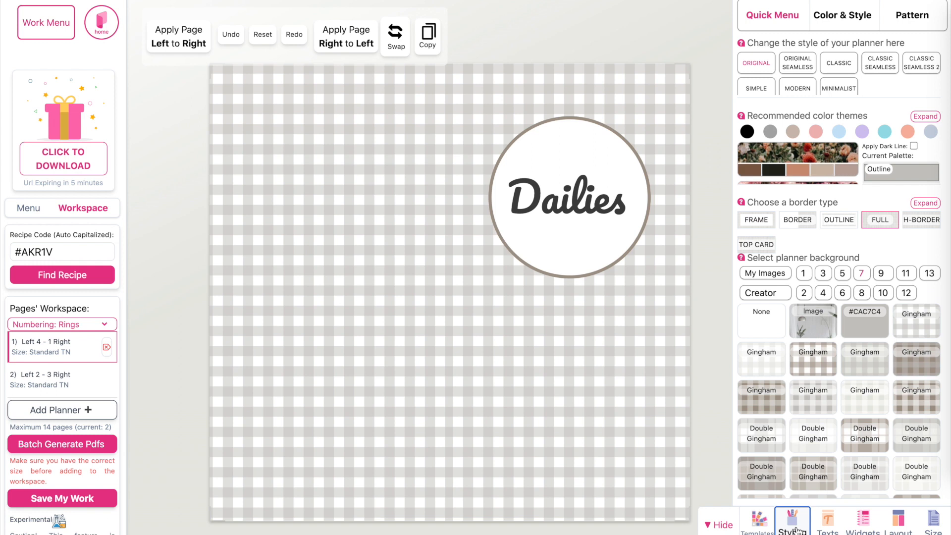
pyautogui.moveTo(798, 197)
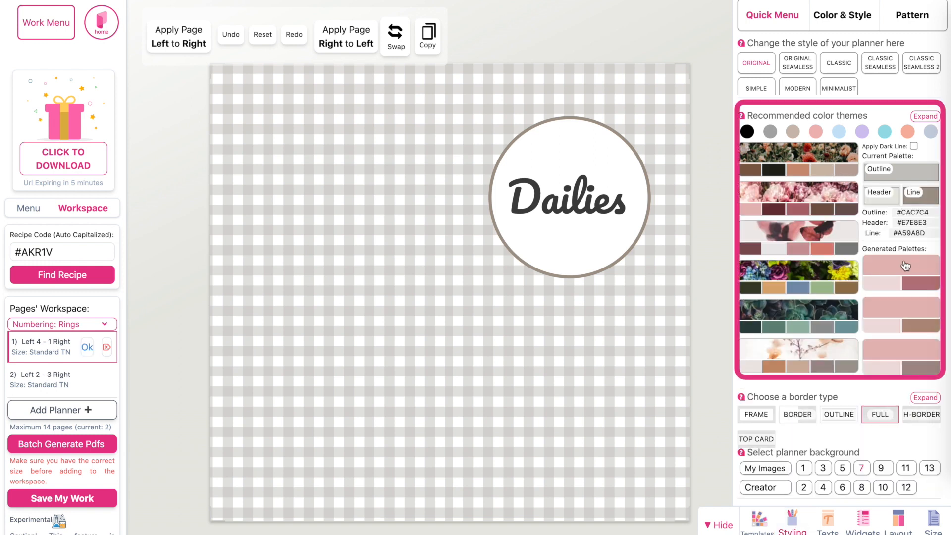
pyautogui.click(910, 271)
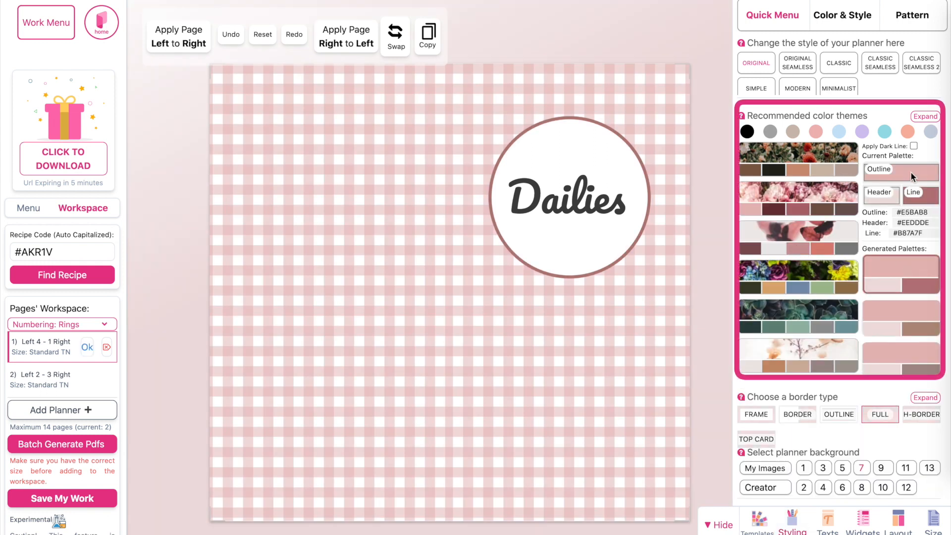
# Step: Change the palette's Outline color to dark gray #6b6b6b
pyautogui.click(910, 174)
pyautogui.moveTo(887, 277)
pyautogui.mouseDown()
pyautogui.moveTo(872, 281)
pyautogui.moveTo(901, 278)
pyautogui.moveTo(879, 278)
pyautogui.mouseUp()
pyautogui.click(838, 210)
pyautogui.moveTo(837, 212); pyautogui.dragTo(806, 230)
pyautogui.click(927, 155)
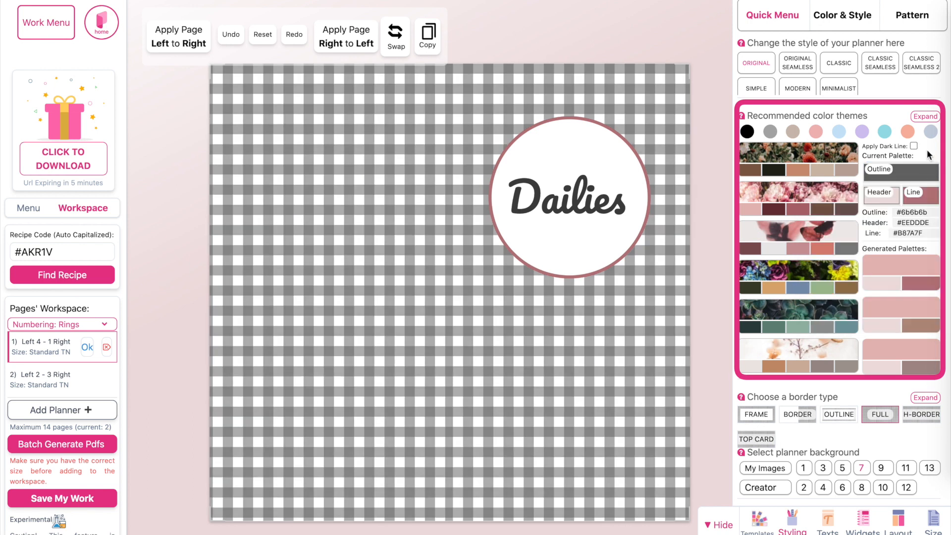
# Step: Set the palette's Header color to gray #b0b0b0 and its Line color to #bab0b1
pyautogui.click(890, 198)
pyautogui.moveTo(838, 229); pyautogui.dragTo(762, 232)
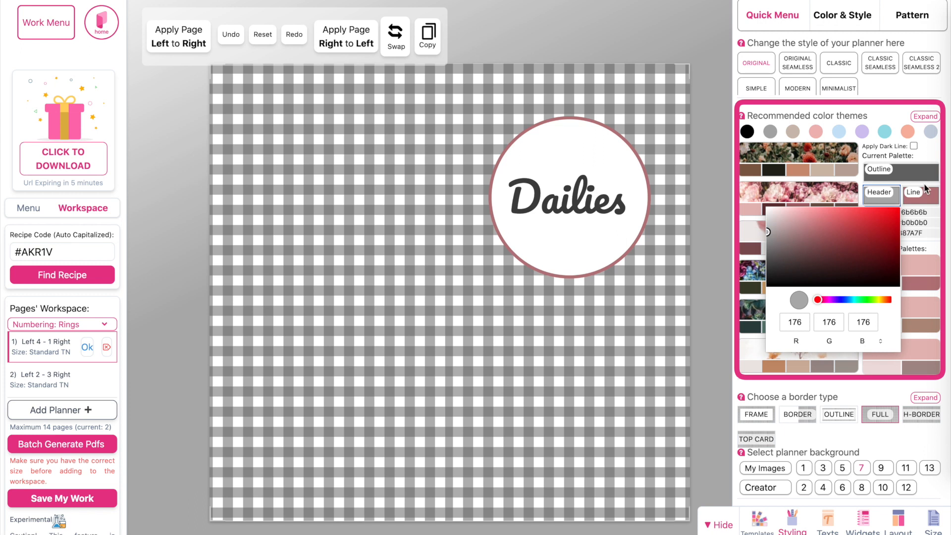
pyautogui.click(921, 194)
pyautogui.moveTo(845, 224); pyautogui.dragTo(814, 231)
pyautogui.click(938, 163)
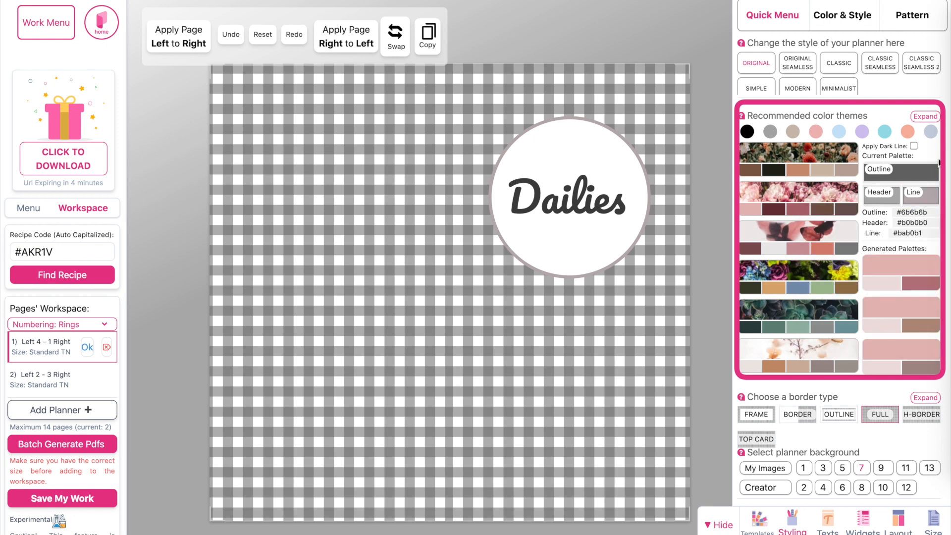
# Step: Try the pink flower Image from set 7 as the full planner background
pyautogui.moveTo(842, 464)
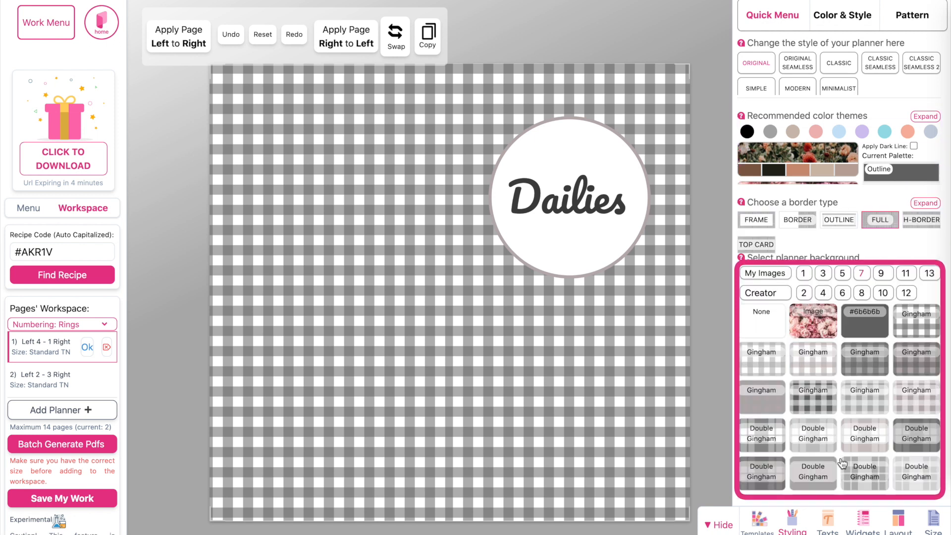
pyautogui.click(817, 328)
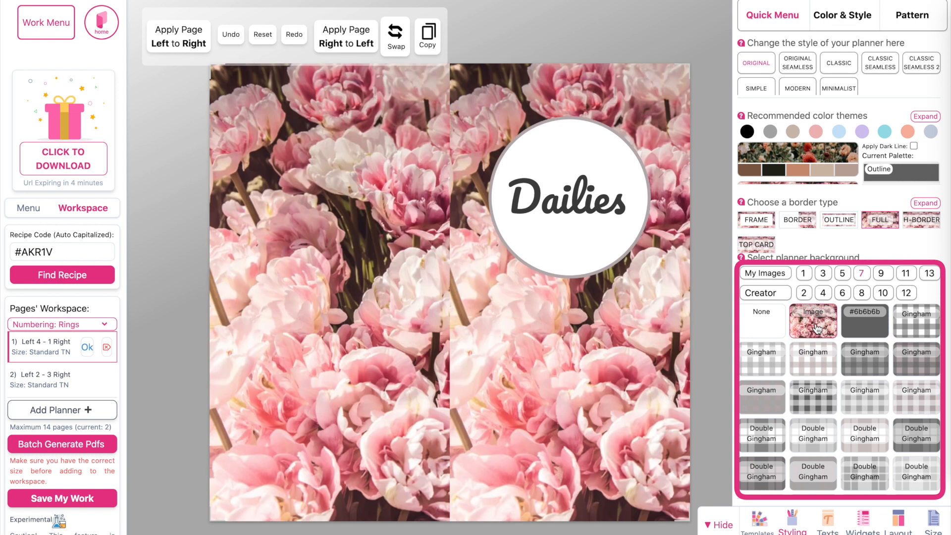
pyautogui.moveTo(793, 242)
# Step: Open and dismiss the file upload dialog in My Images, and set the autumn house photo from the gallery as the planner background
pyautogui.moveTo(768, 465)
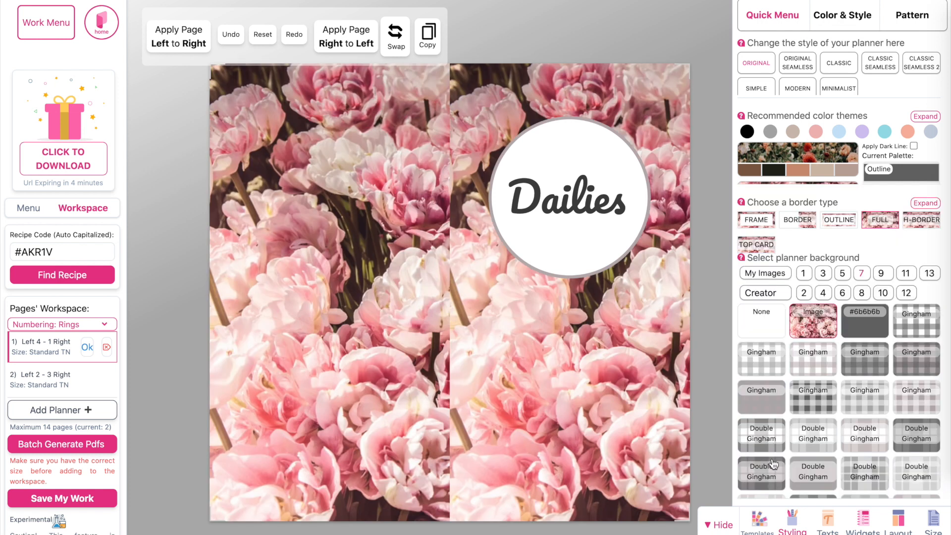
pyautogui.click(764, 273)
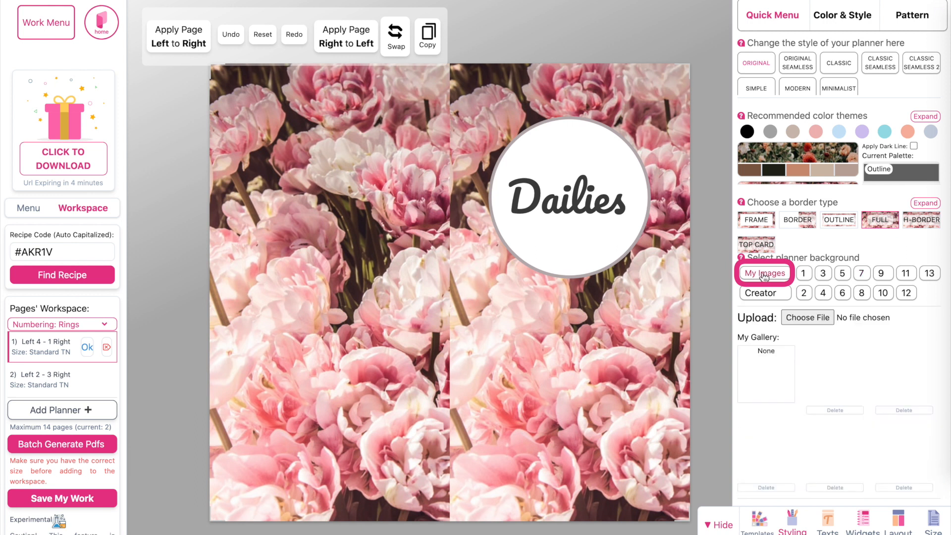
pyautogui.click(810, 317)
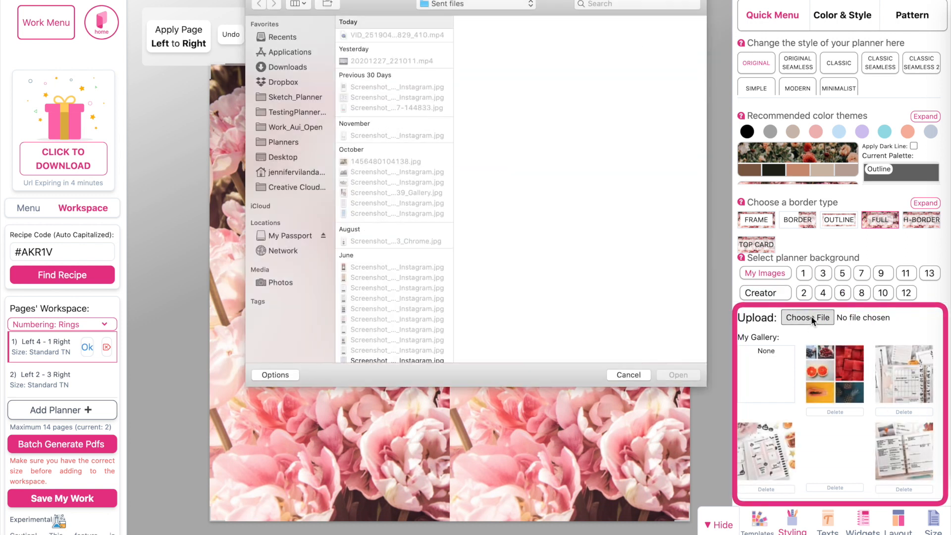
pyautogui.click(628, 375)
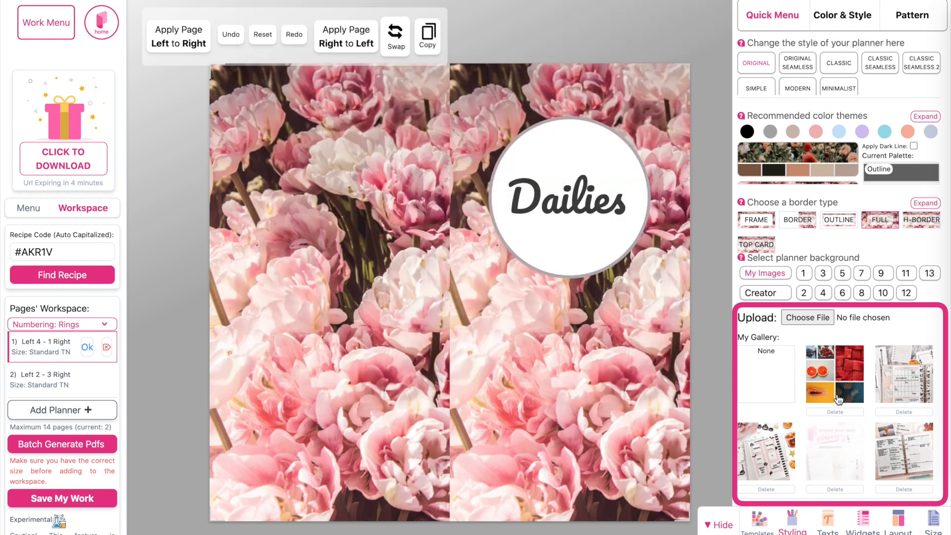
pyautogui.scroll(-1, 837, 399)
pyautogui.scroll(-10, 836, 398)
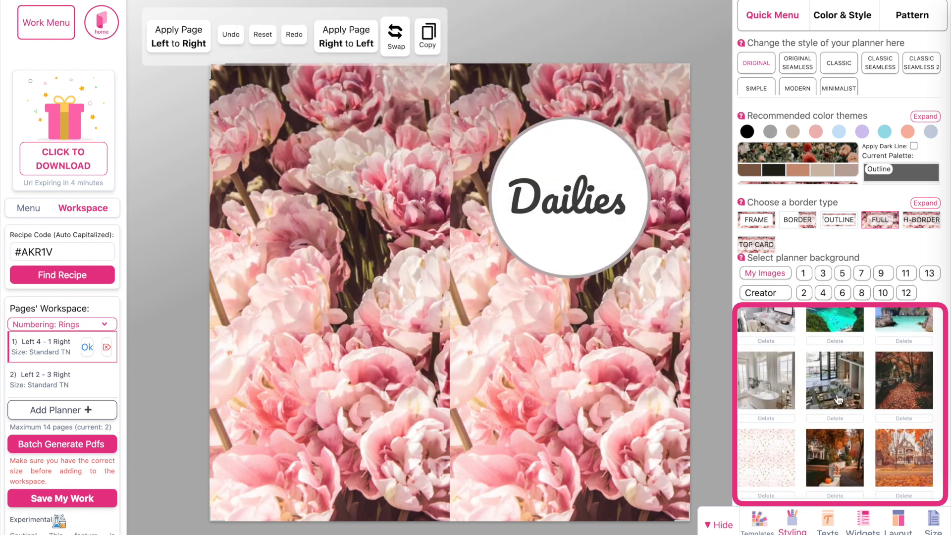
pyautogui.scroll(2, 837, 399)
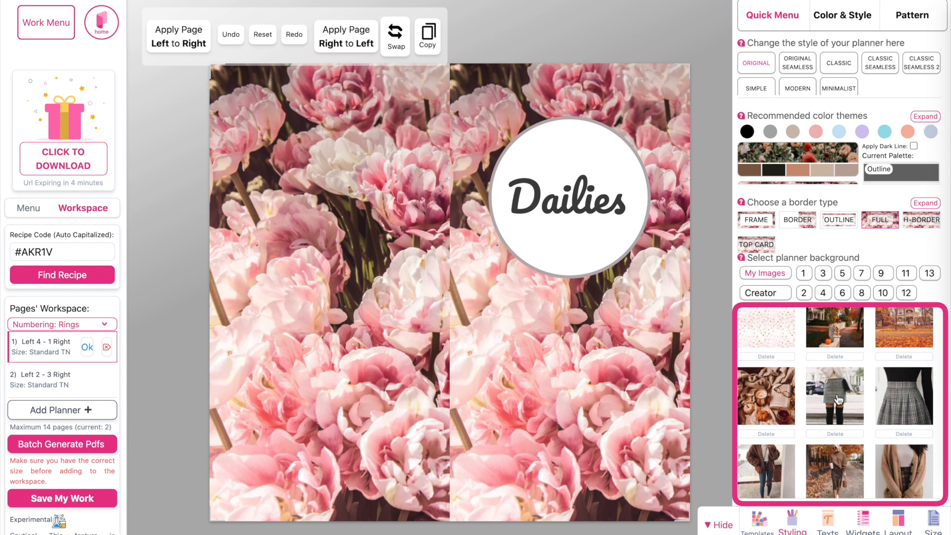
pyautogui.scroll(1, 837, 398)
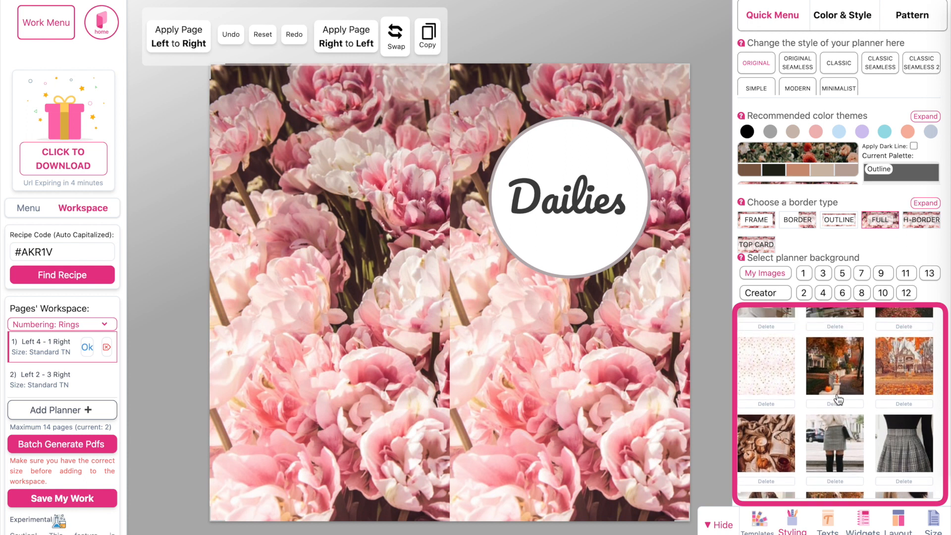
pyautogui.click(905, 371)
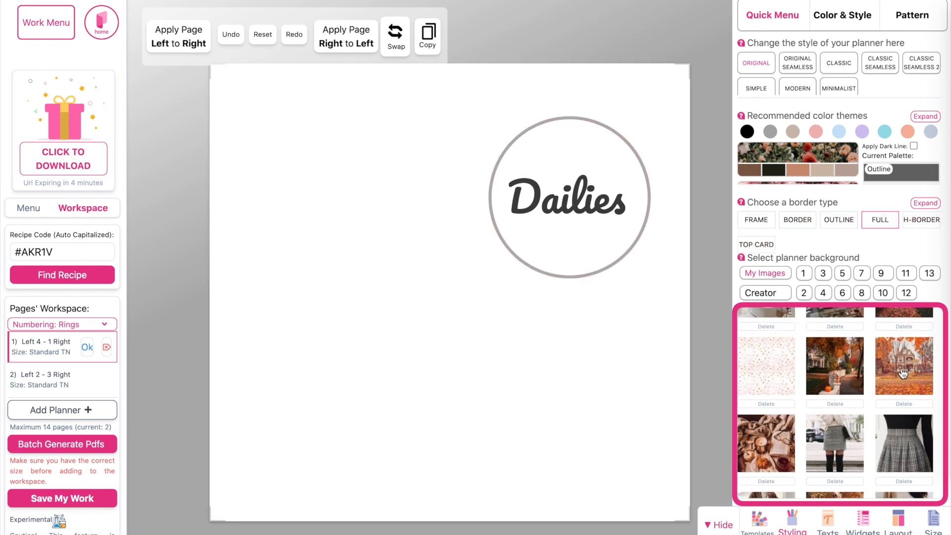